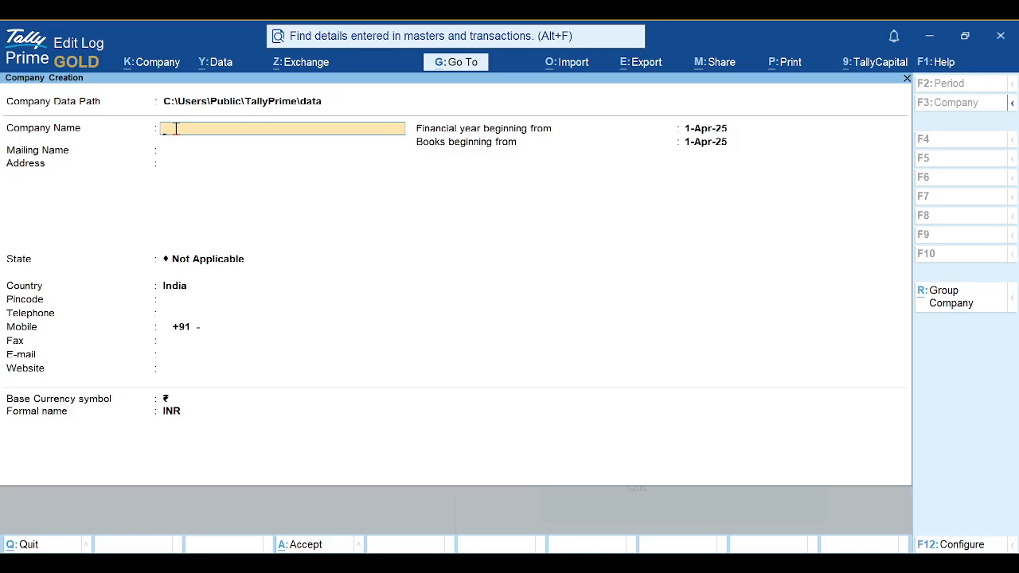
Glance at the slides, then return to TallyPrime's empty Company Creation form
{"action": "key", "text": "alt+Tab"}
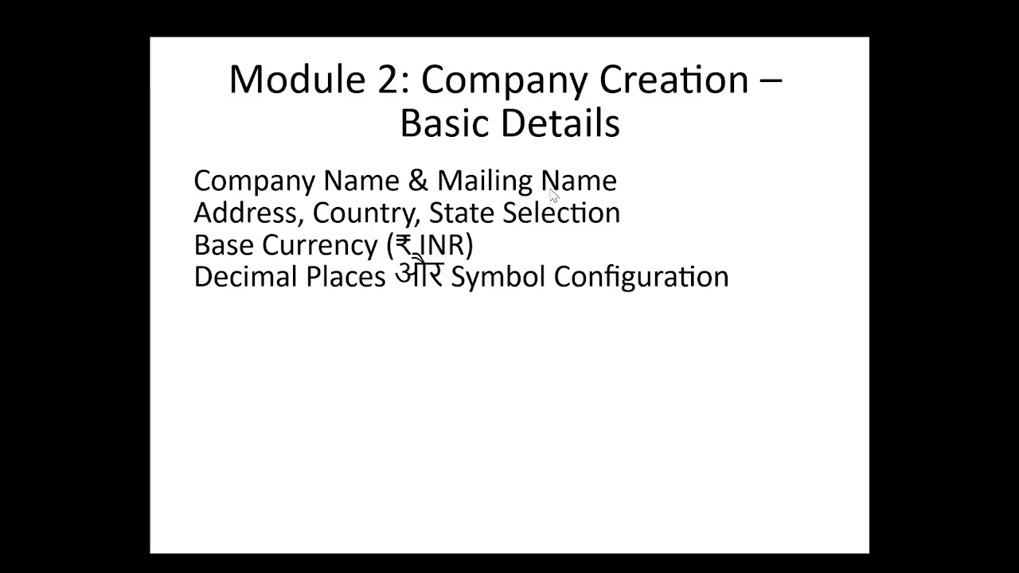
{"action": "key", "text": "alt+Tab"}
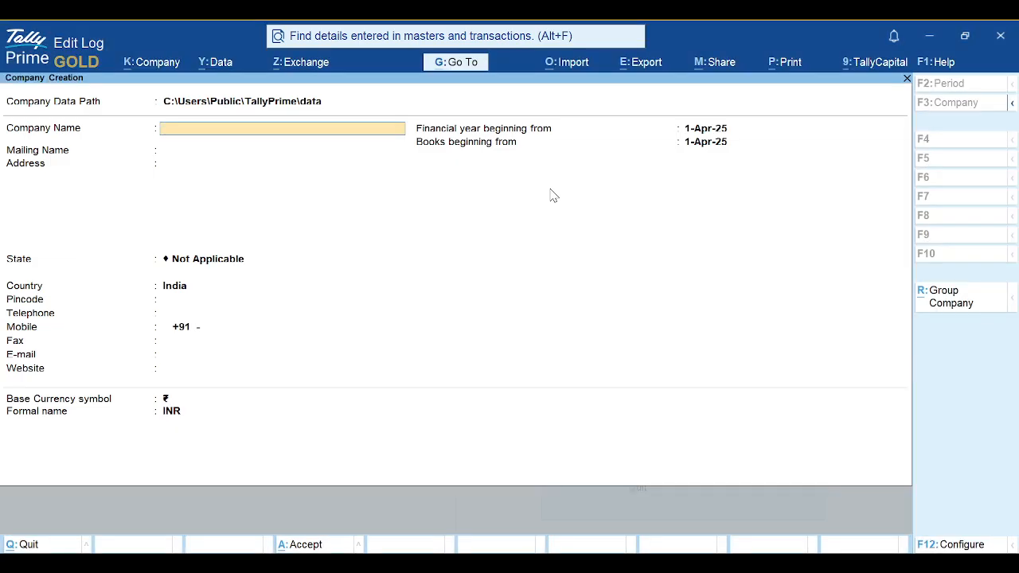
Name the company 'Ludhiana Branch of Indian Accountants' and set the contact person's name as mailing name
{"action": "type", "text": "Ludhiana Branch of Indian"}
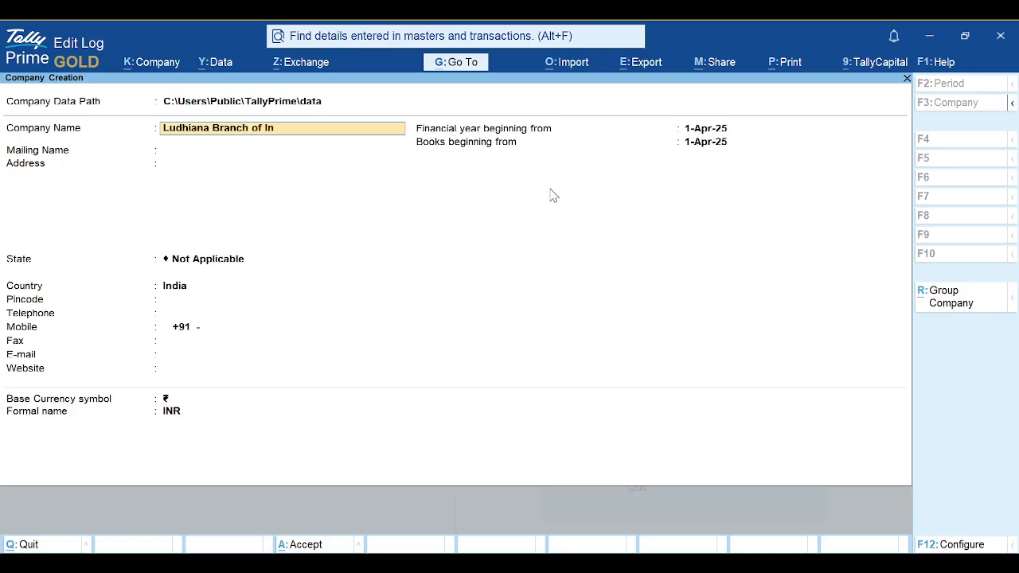
{"action": "type", "text": " Accountants"}
{"action": "key", "text": "Return"}
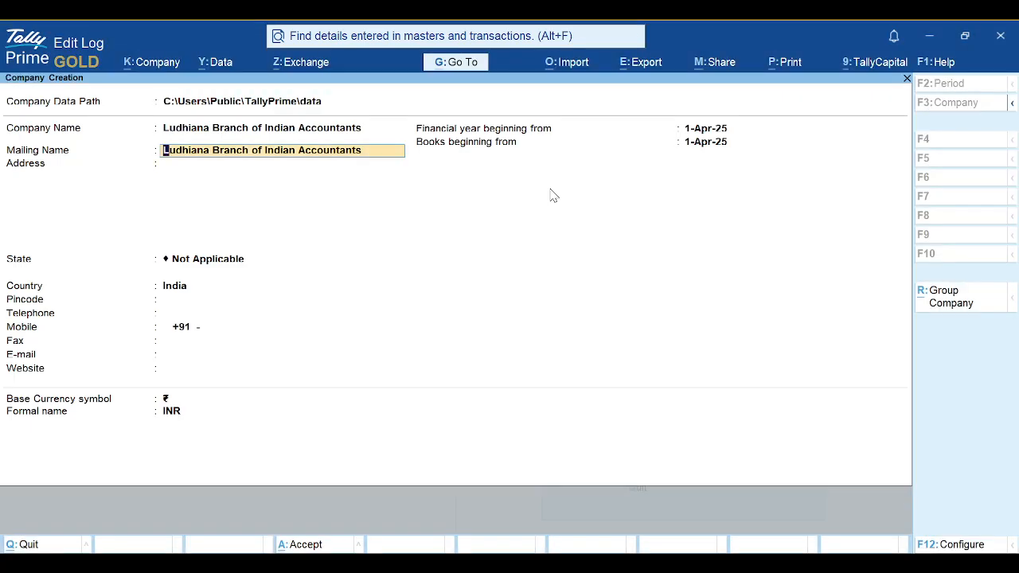
{"action": "type", "text": "Mr."}
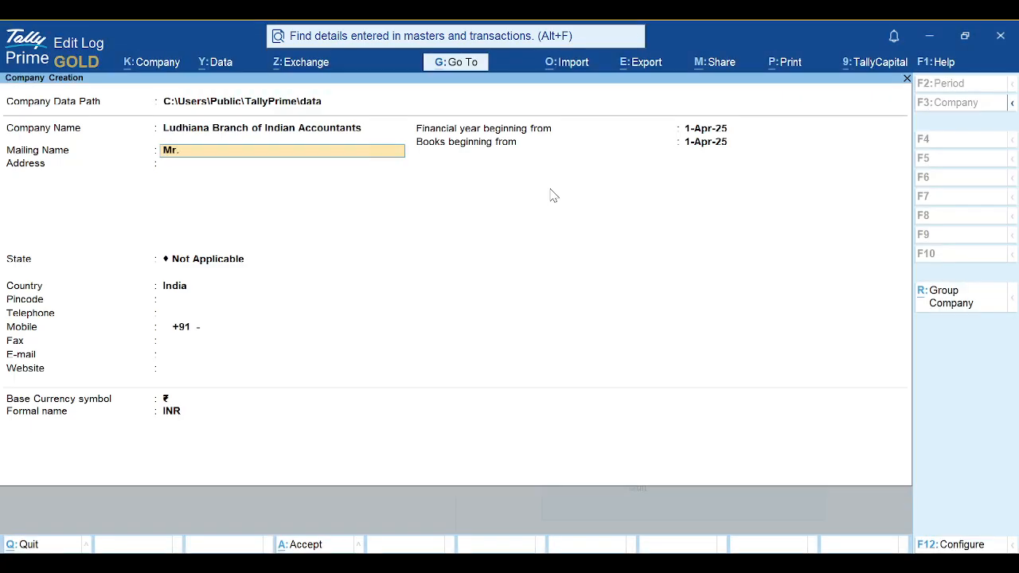
{"action": "key", "text": "Return"}
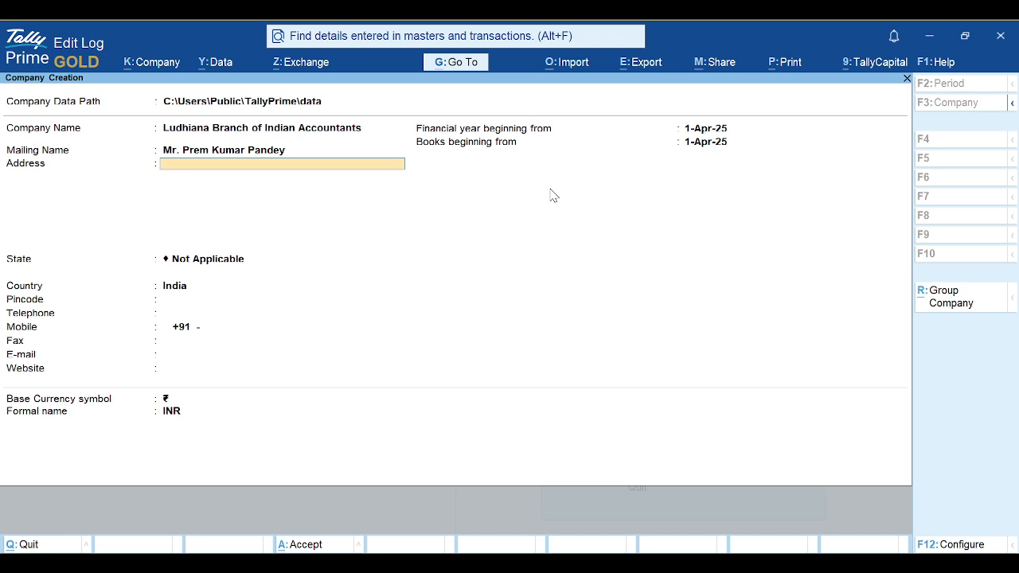
Enter the company's street address as the first address line and finish the address
{"action": "type", "text": "L"}
{"action": "key", "text": "BackSpace"}
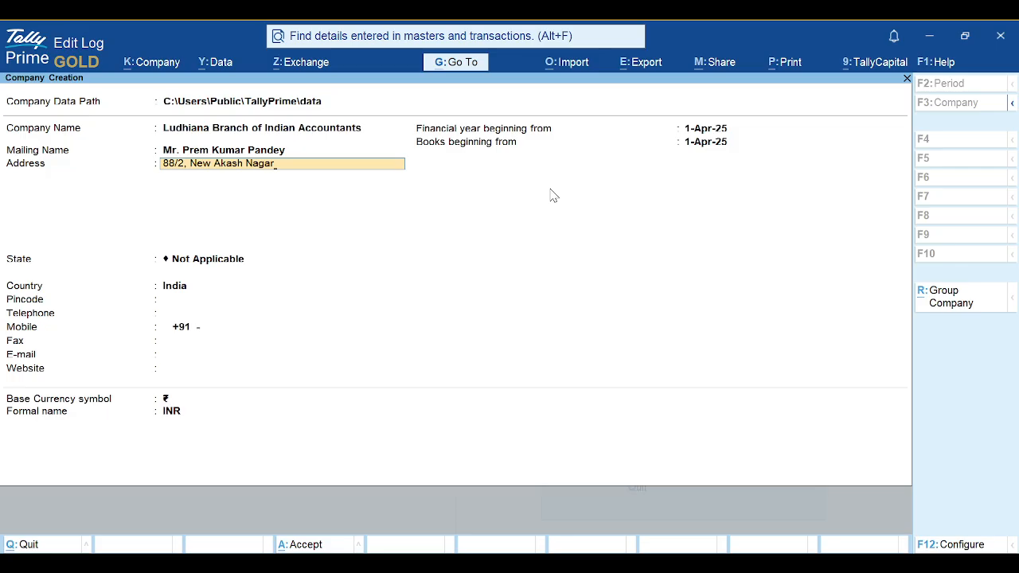
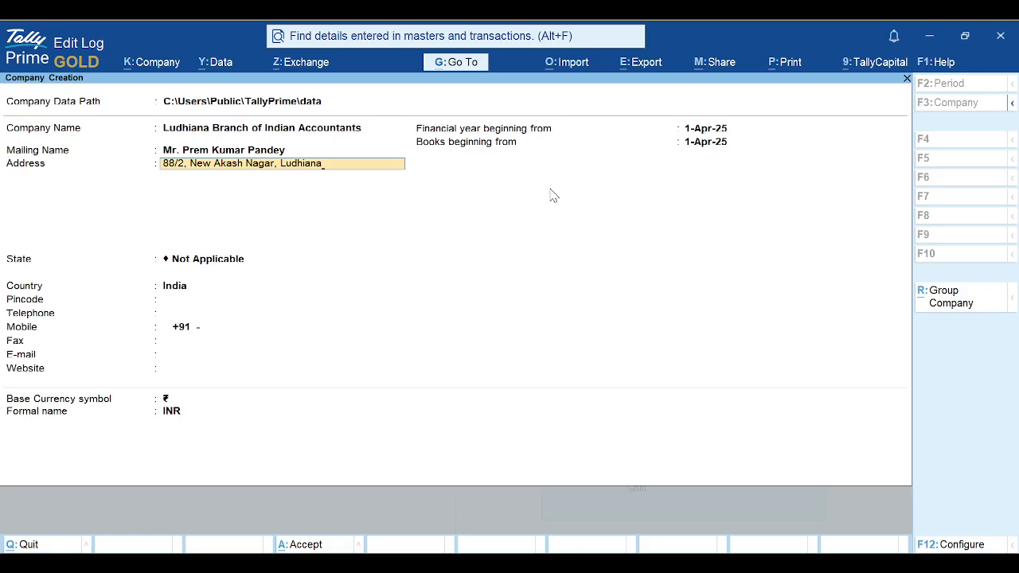
{"action": "key", "text": "Return"}
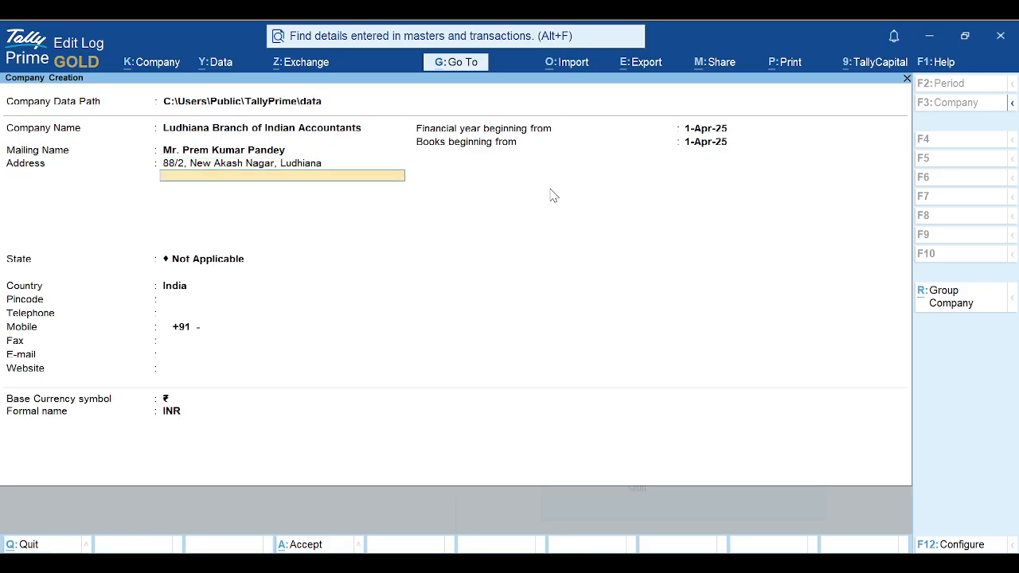
{"action": "key", "text": "Return"}
Choose Punjab as state, then enter the pincode, telephone and mobile numbers
{"action": "type", "text": "P"}
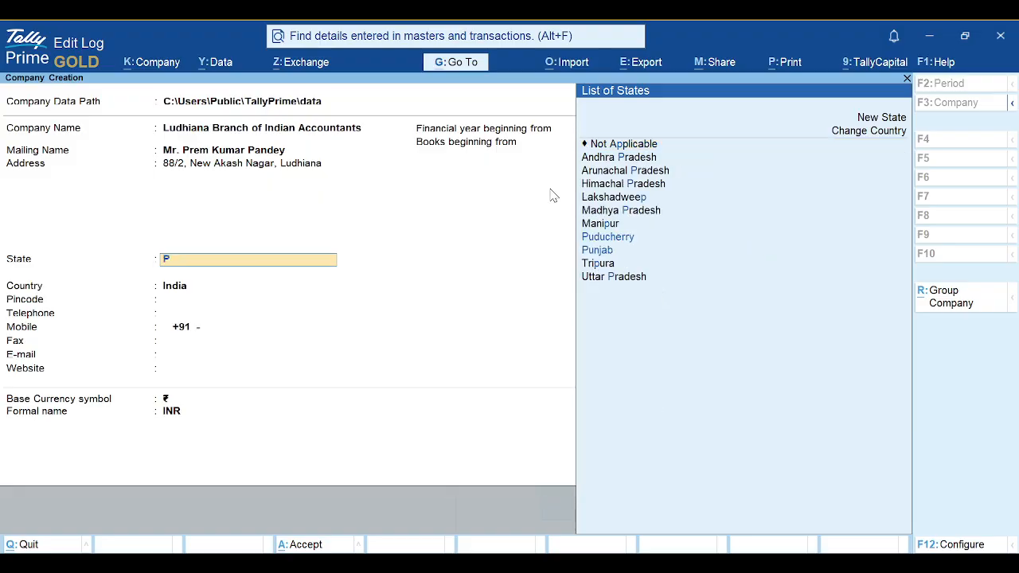
{"action": "type", "text": "un"}
{"action": "key", "text": "Return"}
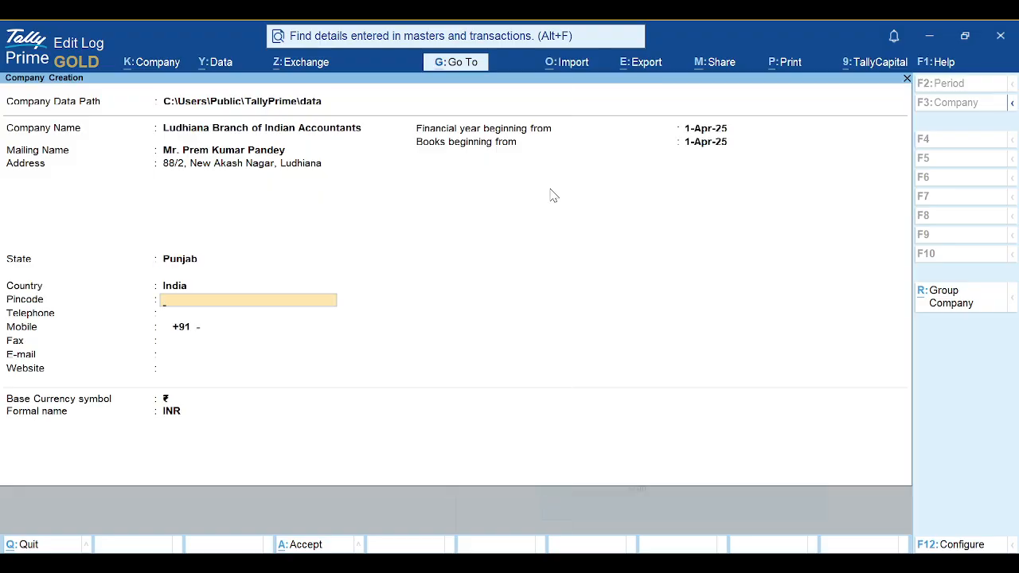
{"action": "type", "text": "141008"}
{"action": "key", "text": "Return"}
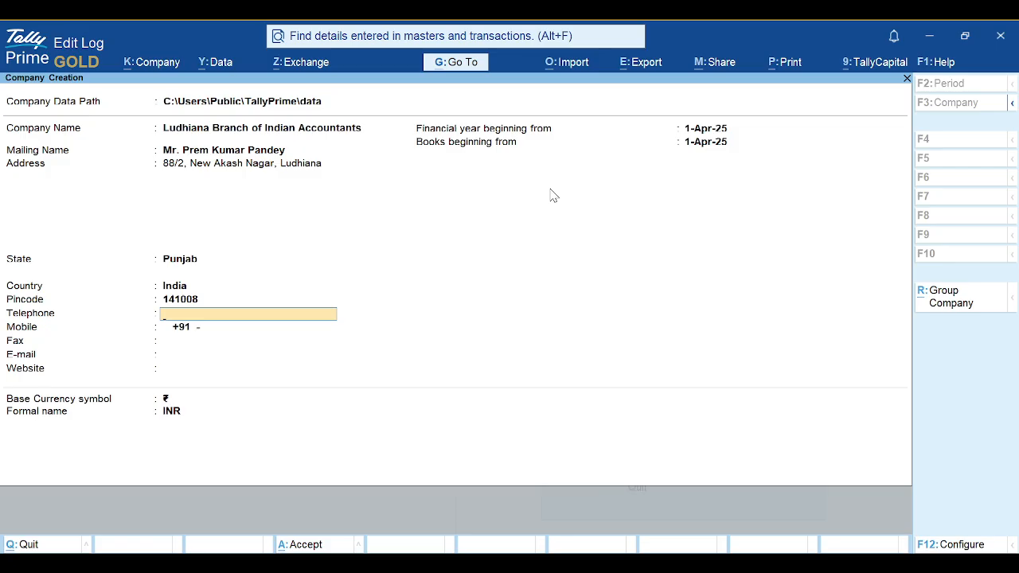
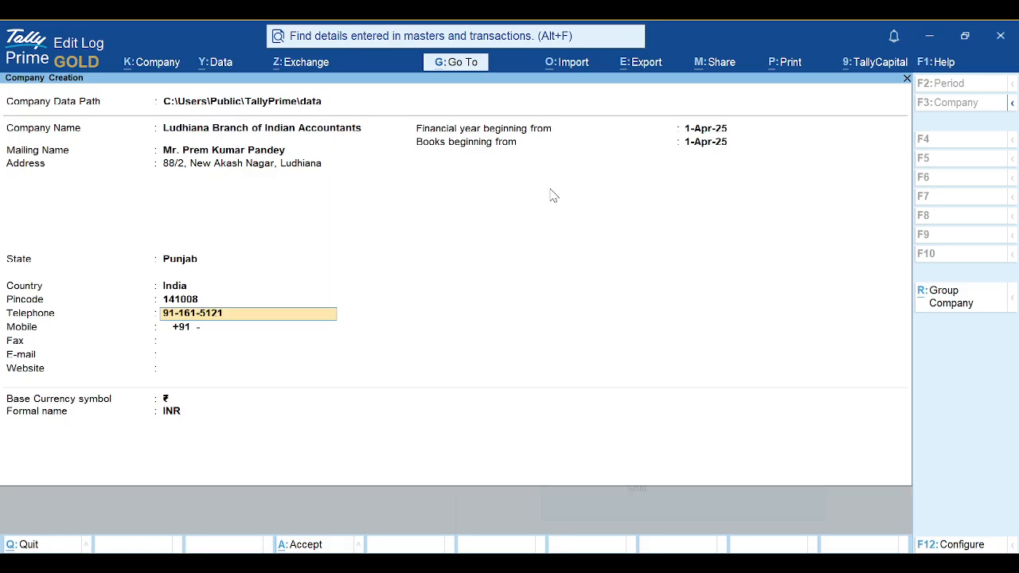
{"action": "key", "text": "Return"}
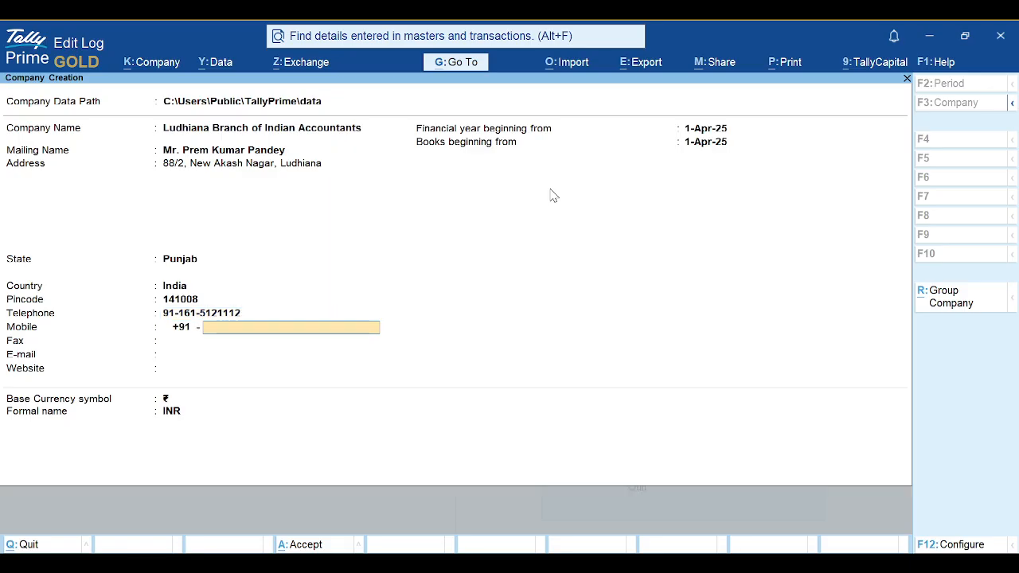
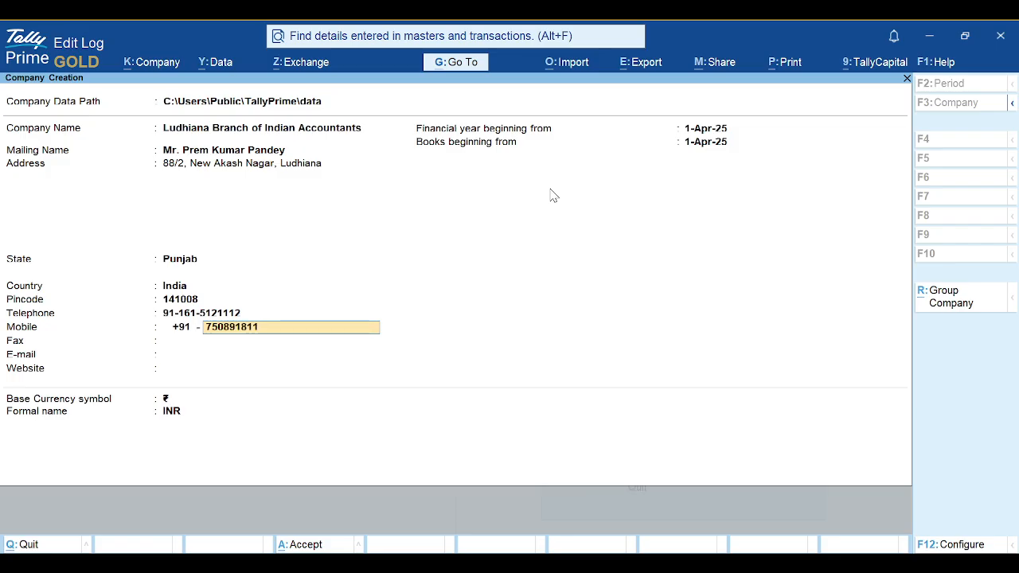
{"action": "key", "text": "Return"}
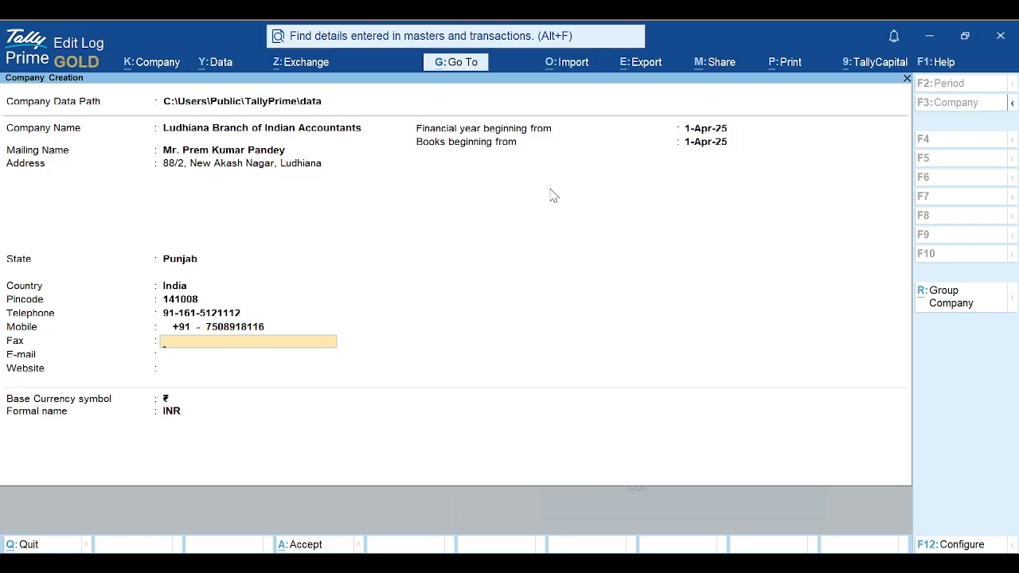
{"action": "key", "text": "Return"}
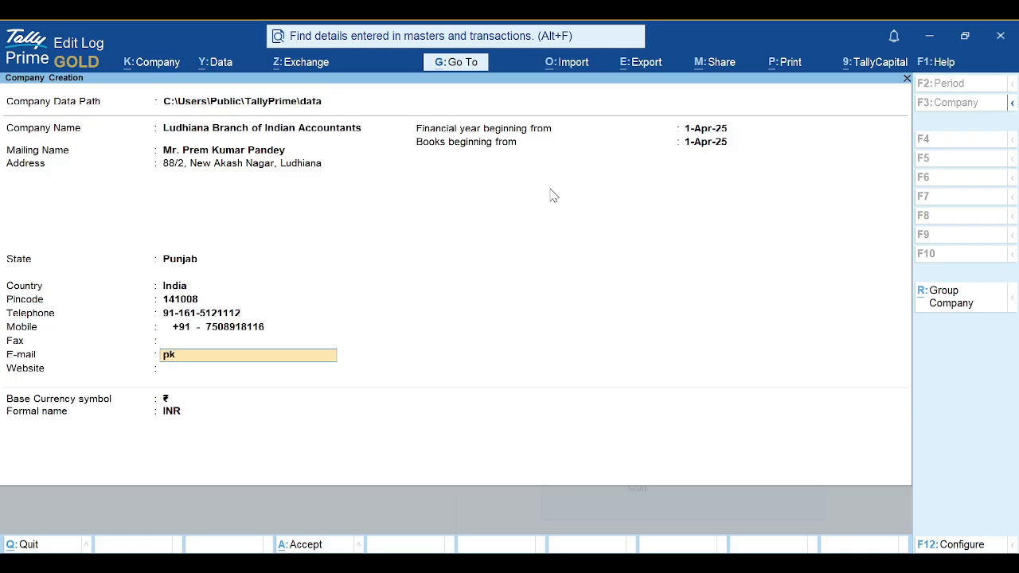
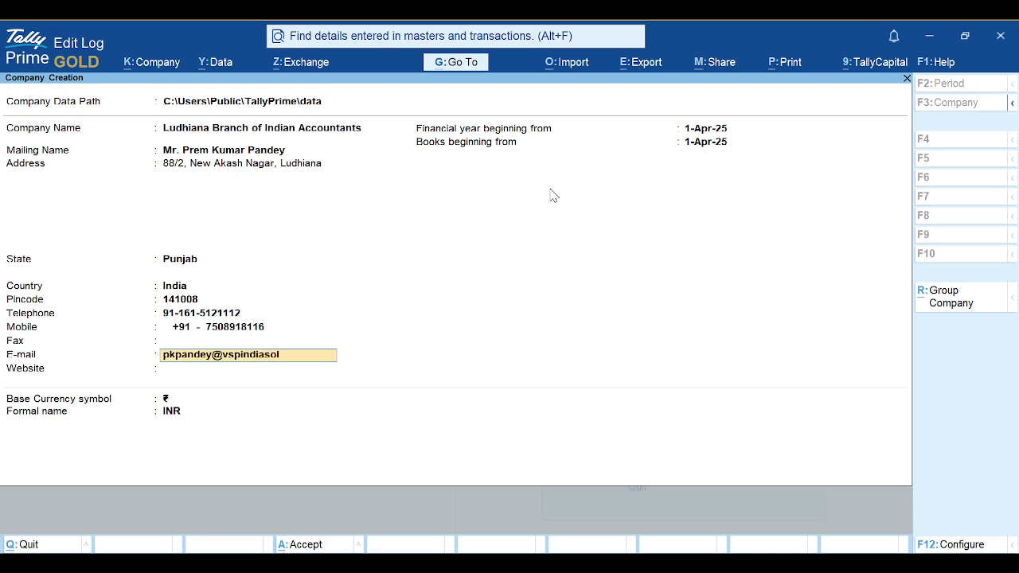
{"action": "key", "text": "Return"}
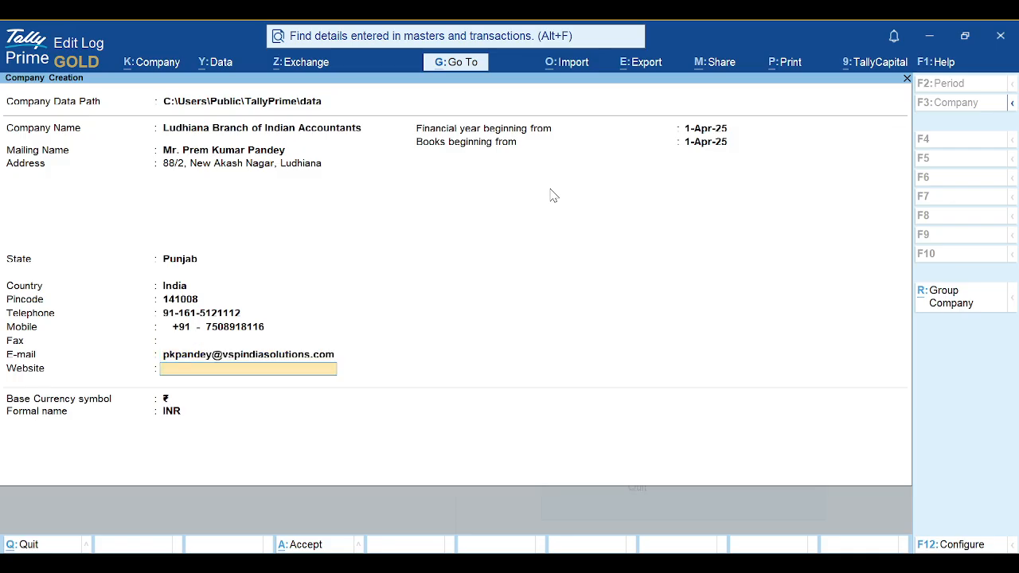
{"action": "type", "text": "vspin"}
{"action": "key", "text": "BackSpace"}
{"action": "key", "text": "BackSpace"}
{"action": "key", "text": "BackSpace"}
{"action": "key", "text": "BackSpace"}
{"action": "type", "text": "www.vsp"}
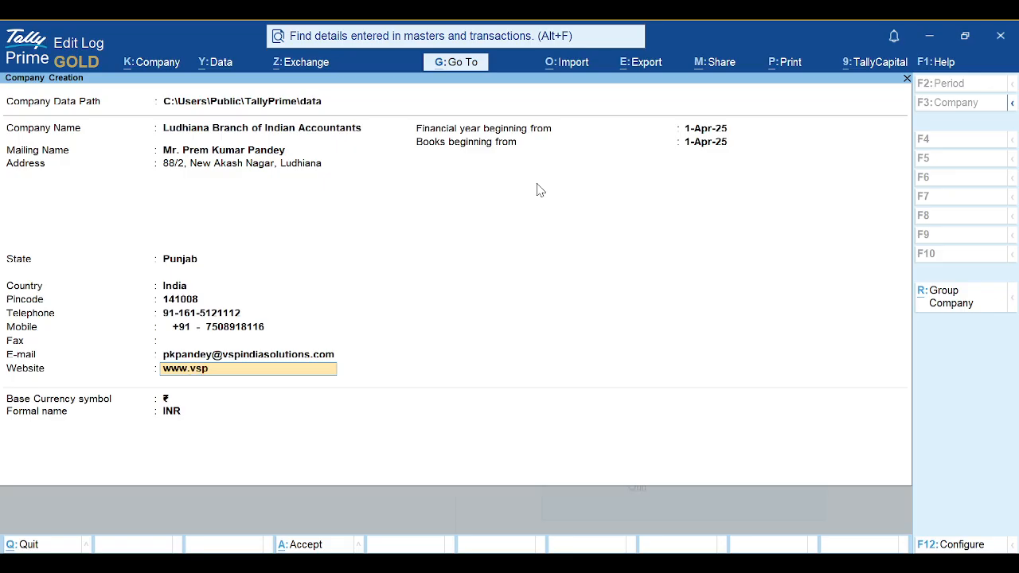
{"action": "type", "text": "indiasolutions"}
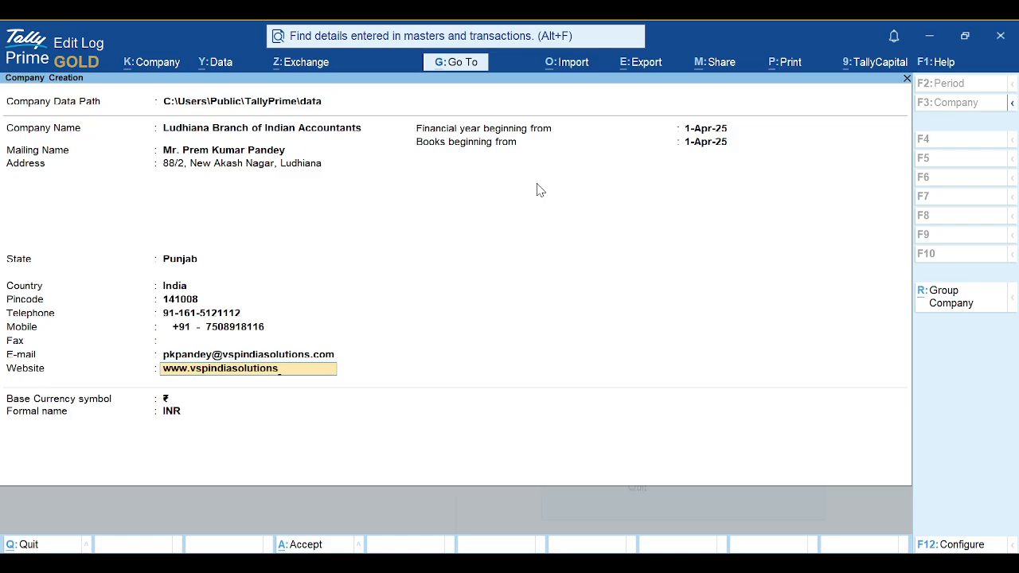
{"action": "type", "text": ".com"}
{"action": "key", "text": "Return"}
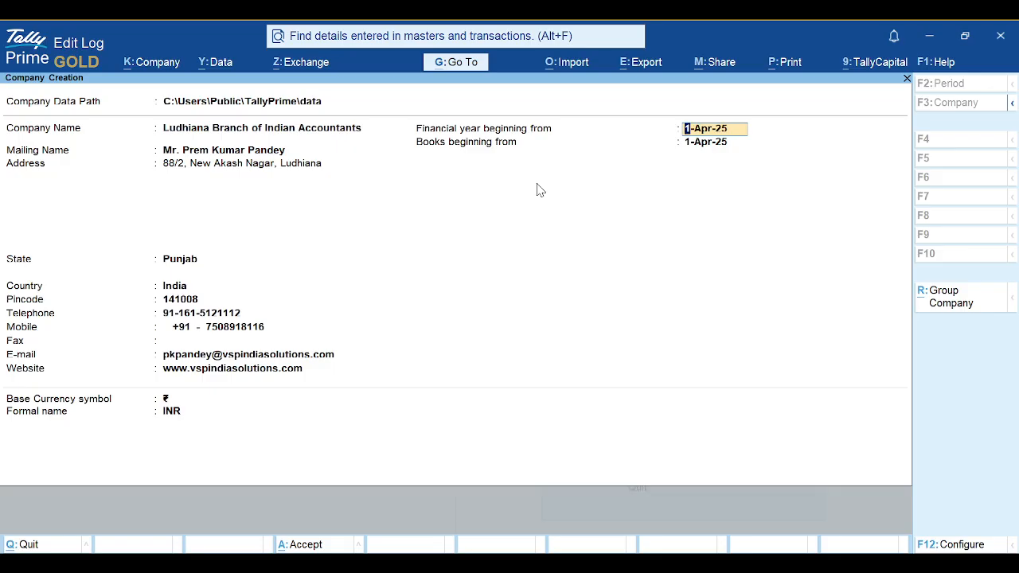
Keep financial year from 1-Apr-25, set books beginning 11-Dec-25, and keep ₹ currency
{"action": "key", "text": "Return"}
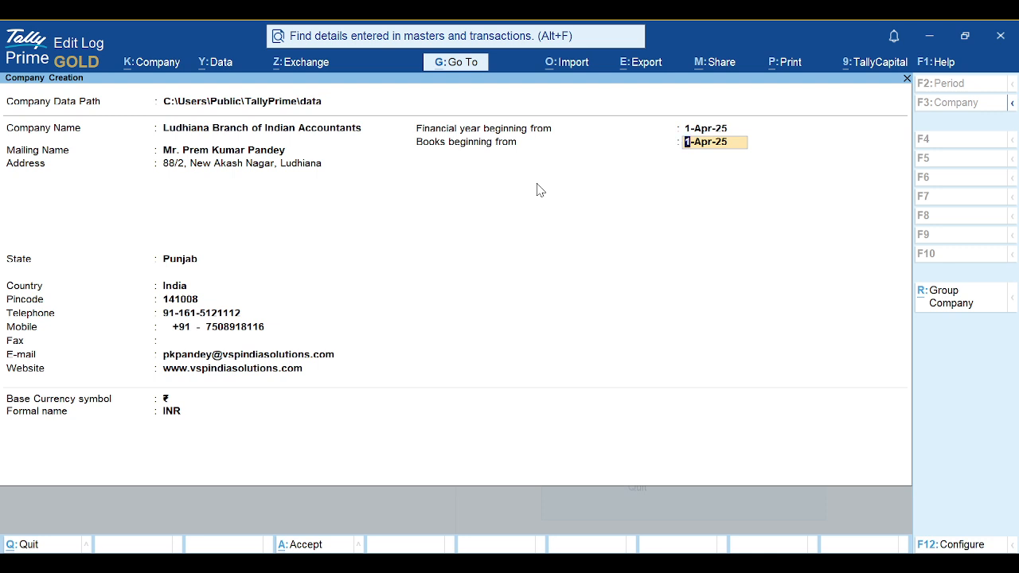
{"action": "type", "text": "14 dec 25"}
{"action": "key", "text": "Return"}
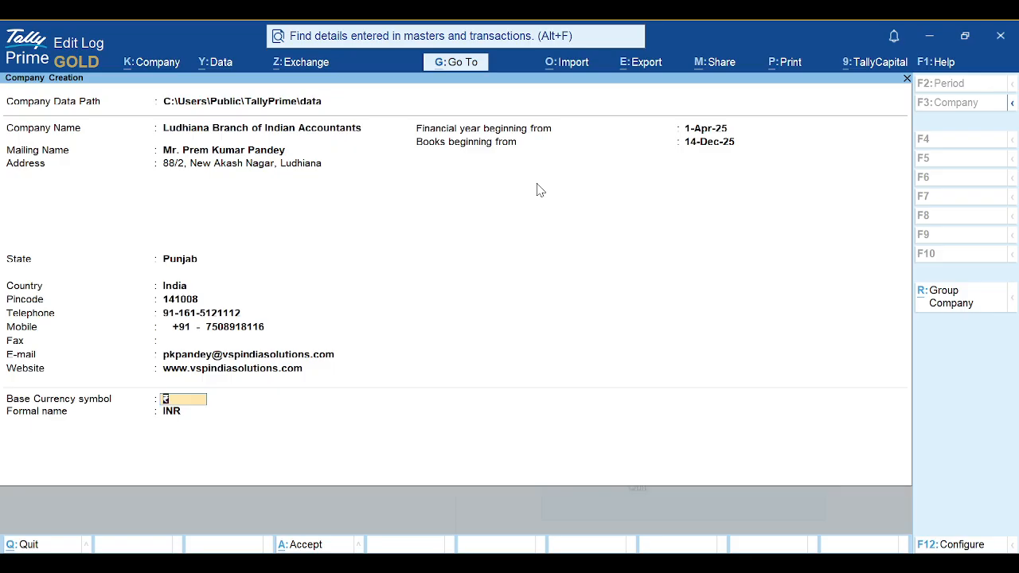
{"action": "key", "text": "Up"}
{"action": "type", "text": "1"}
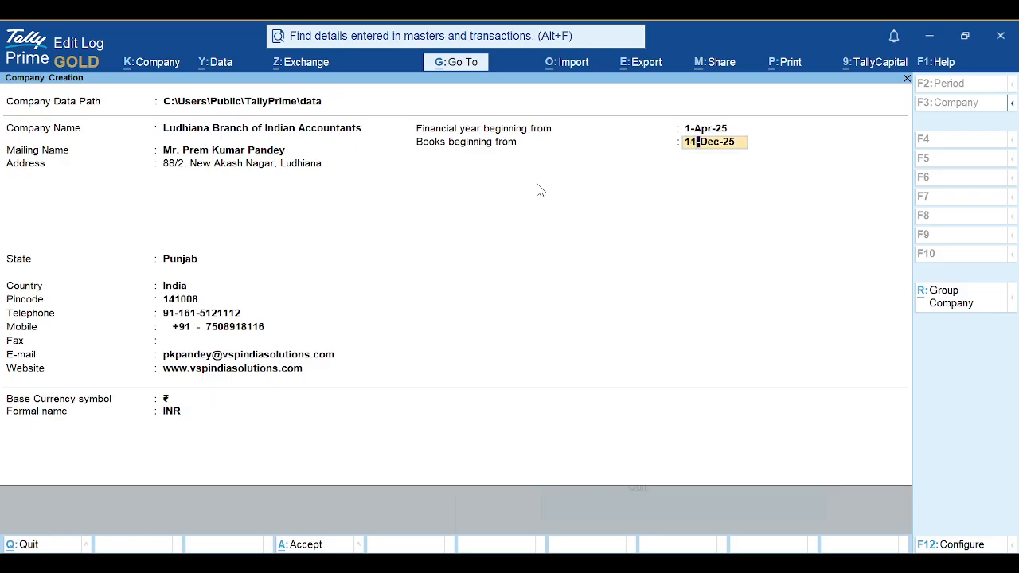
{"action": "key", "text": "Return"}
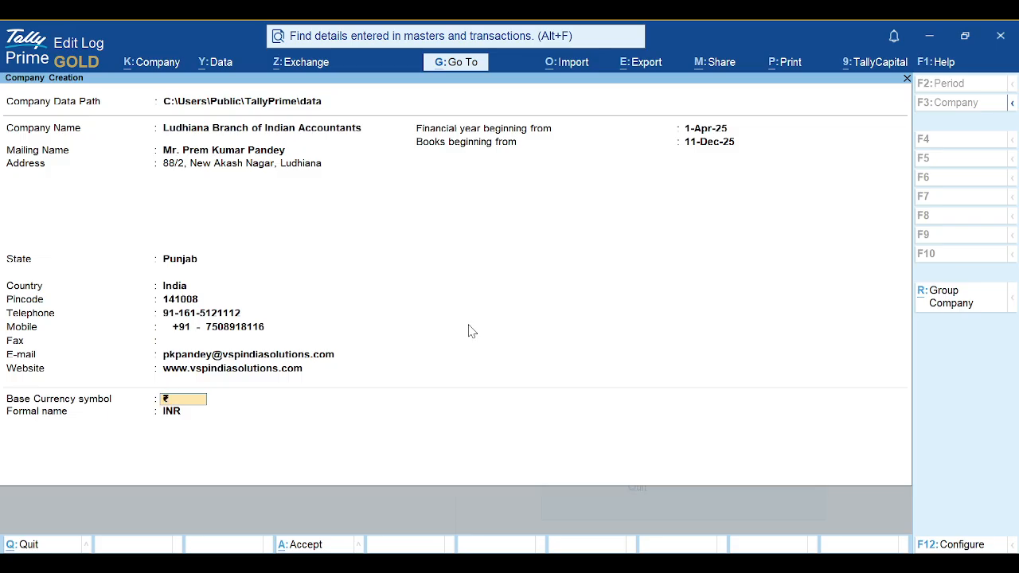
{"action": "key", "text": "Return"}
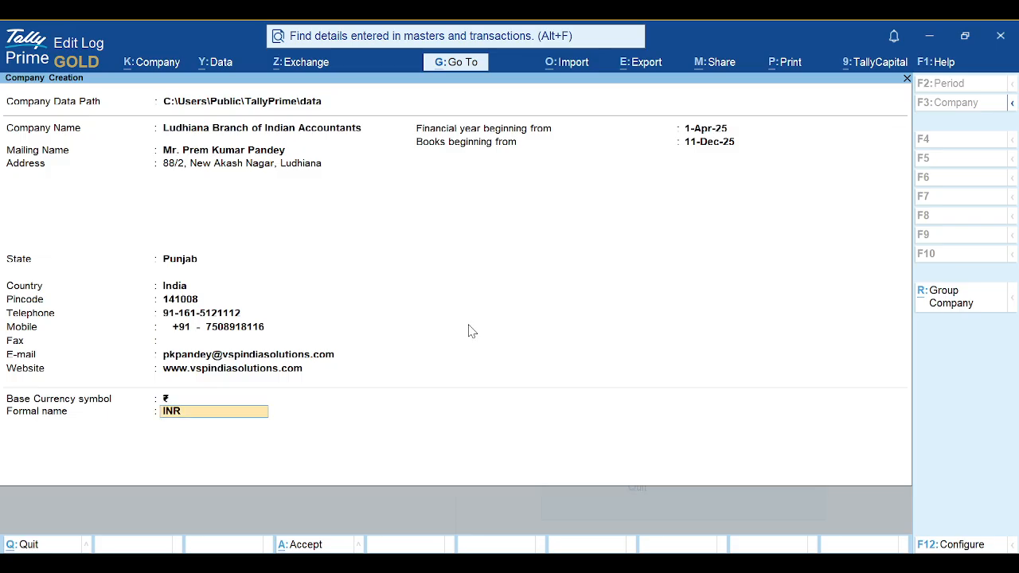
In company configuration keep contact details Yes; leave TallyVault, user access control, extra currency off
{"action": "left_click", "coordinate": [955, 546]}
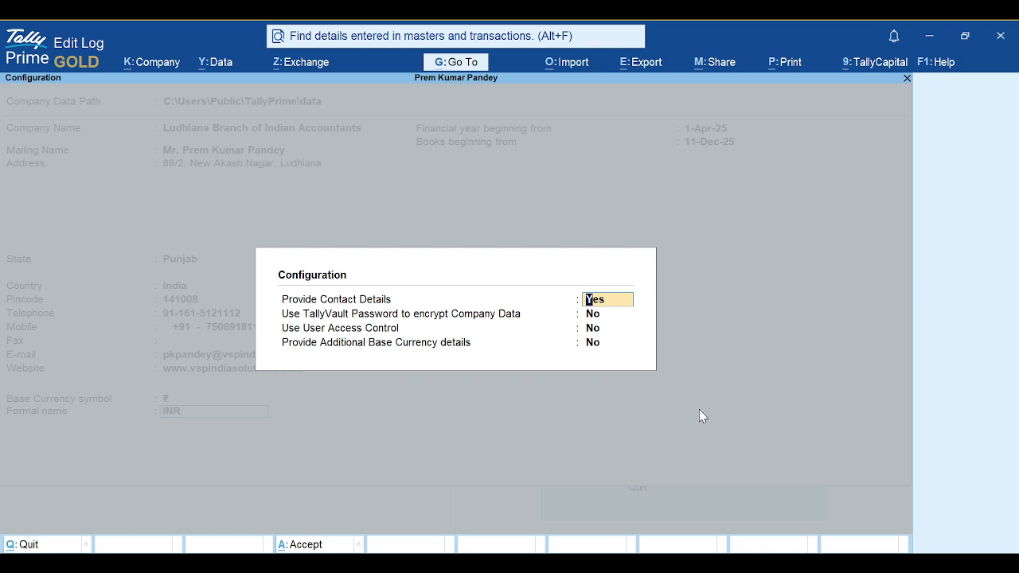
{"action": "key", "text": "Return"}
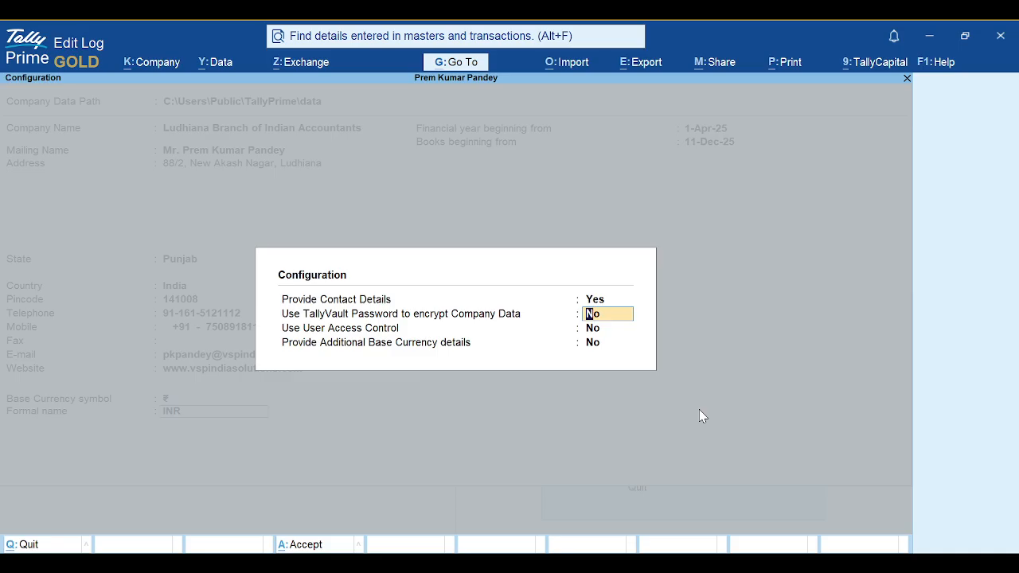
{"action": "key", "text": "Return"}
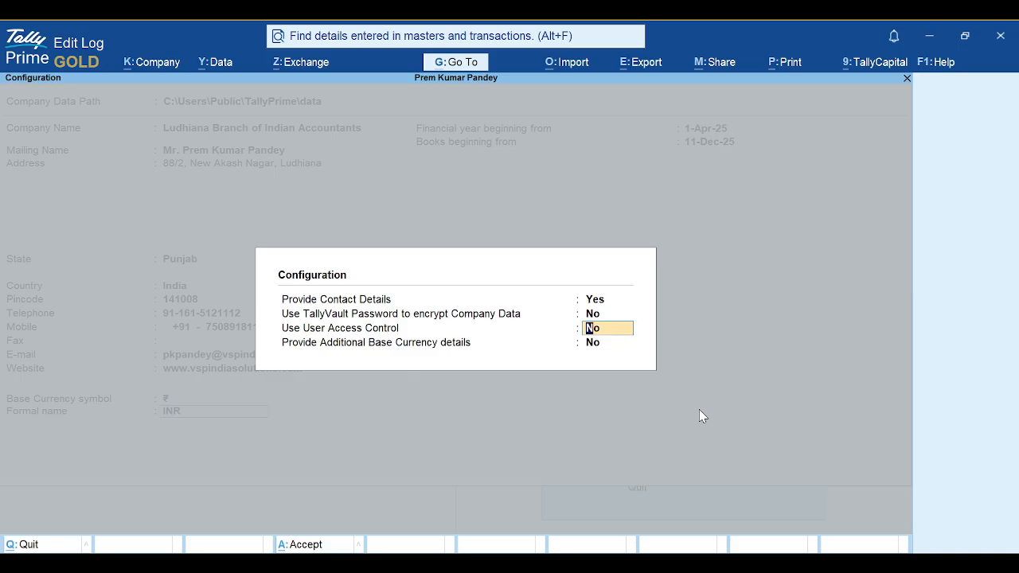
{"action": "key", "text": "Return"}
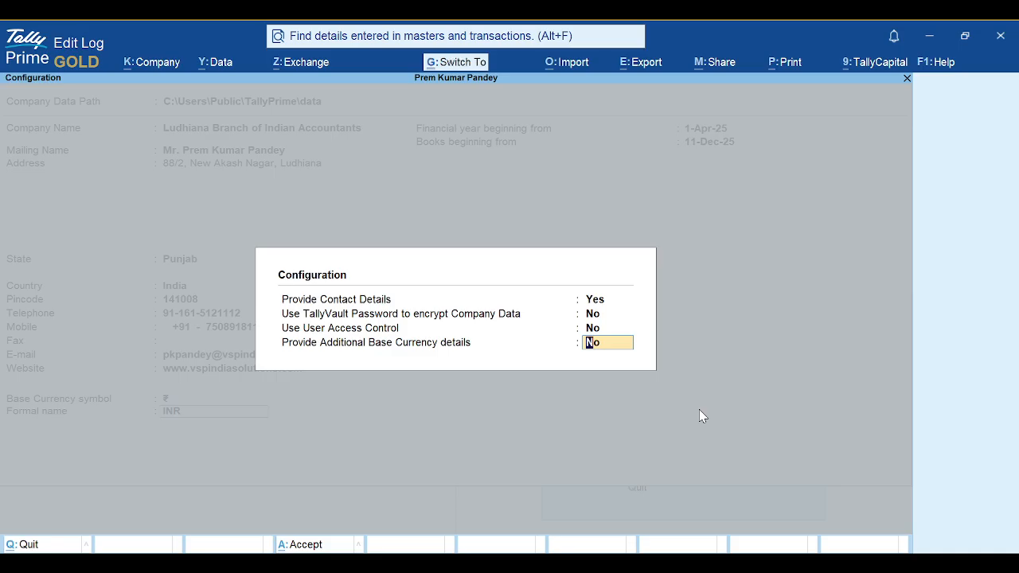
{"action": "key", "text": "Return"}
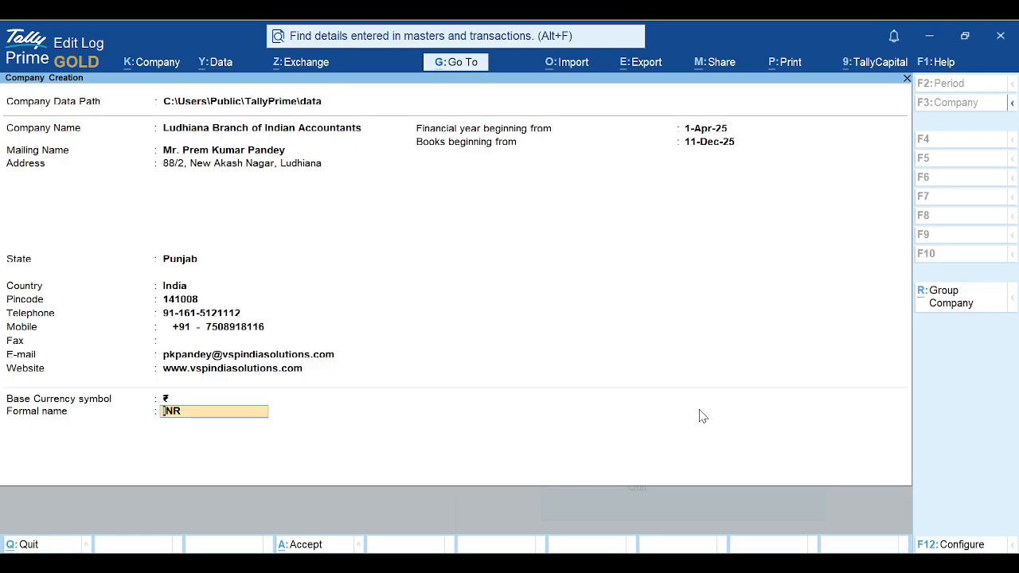
Accept the form to create Ludhiana Branch of Indian Accountants
{"action": "key", "text": "Return"}
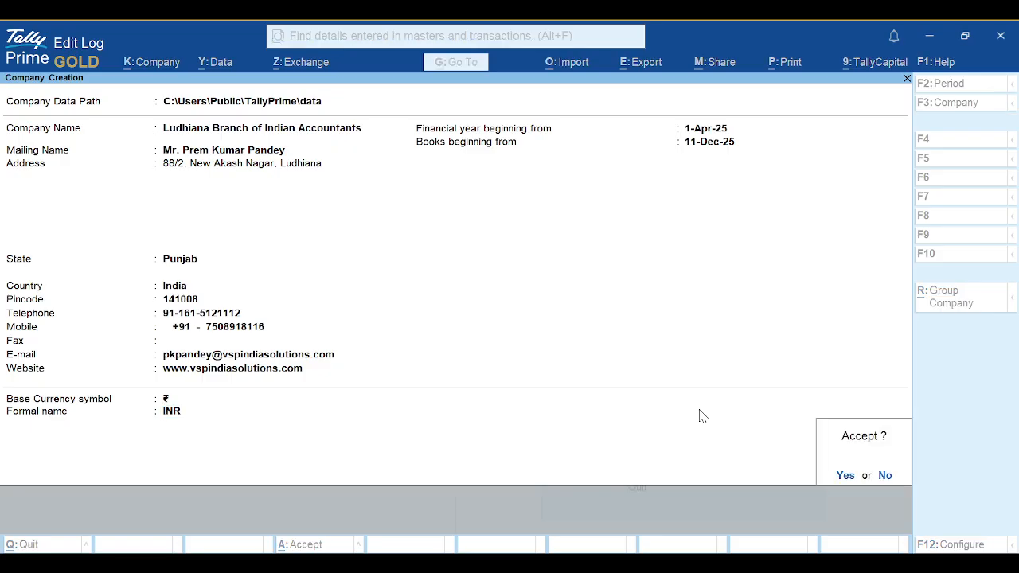
{"action": "key", "text": "Return"}
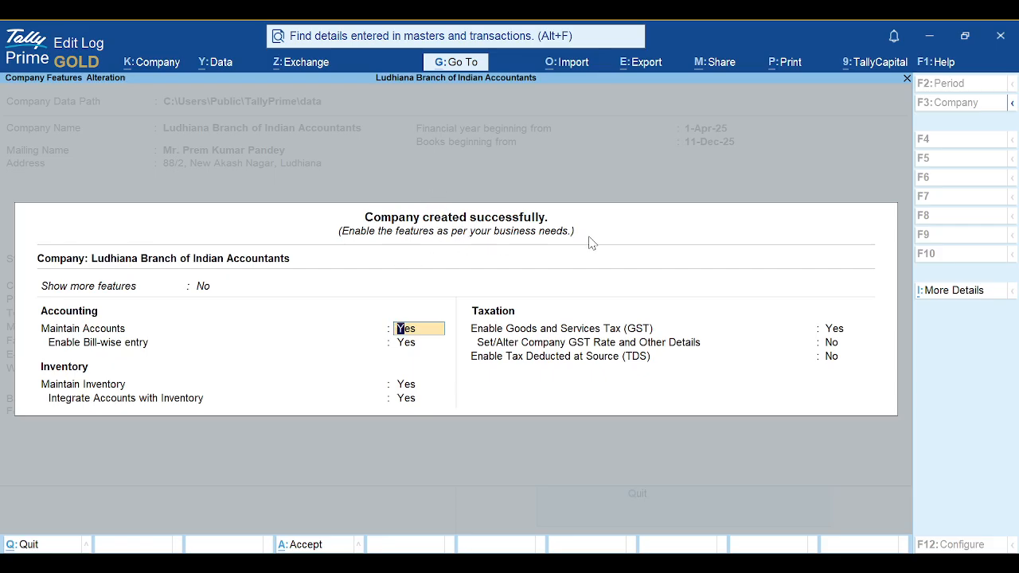
Set Show more features and Show all features to Yes
{"action": "key", "text": "Up"}
{"action": "key", "text": "Down"}
{"action": "key", "text": "Return"}
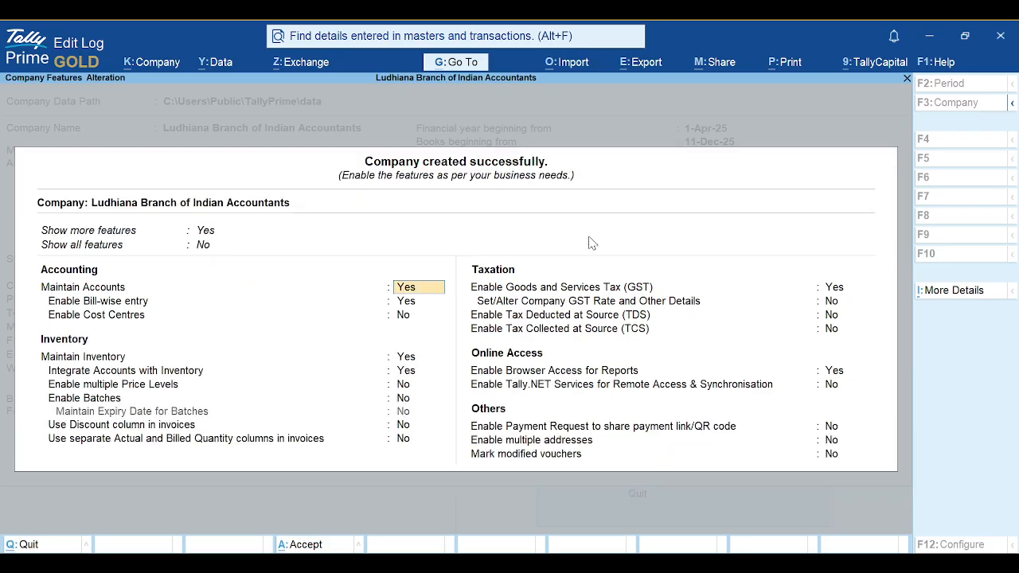
{"action": "key", "text": "Up"}
{"action": "key", "text": "Down"}
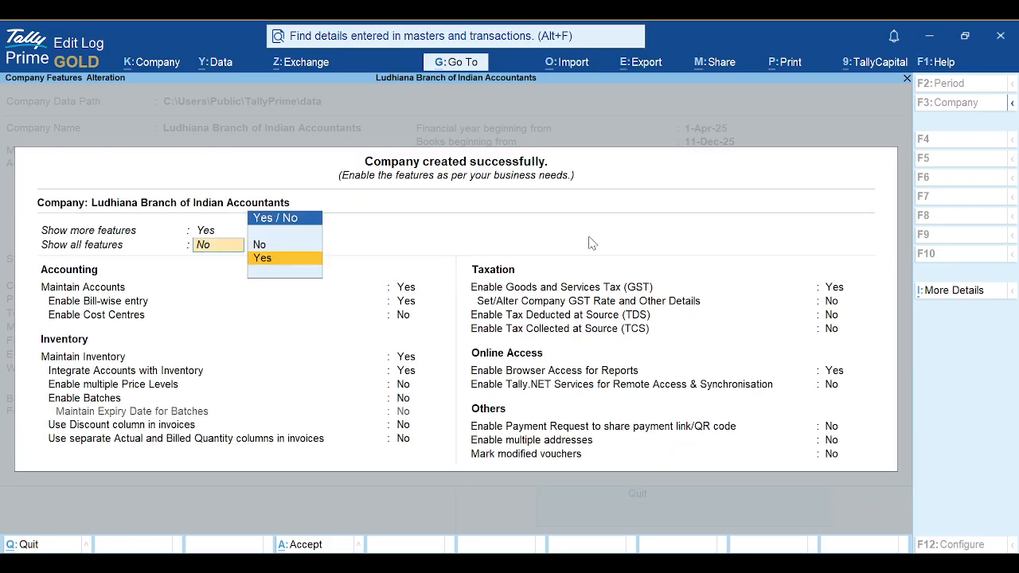
{"action": "key", "text": "Return"}
{"action": "key", "text": "Return"}
{"action": "key", "text": "Return"}
{"action": "left_click", "coordinate": [528, 293]}
{"action": "key", "text": "Return"}
{"action": "key", "text": "Return"}
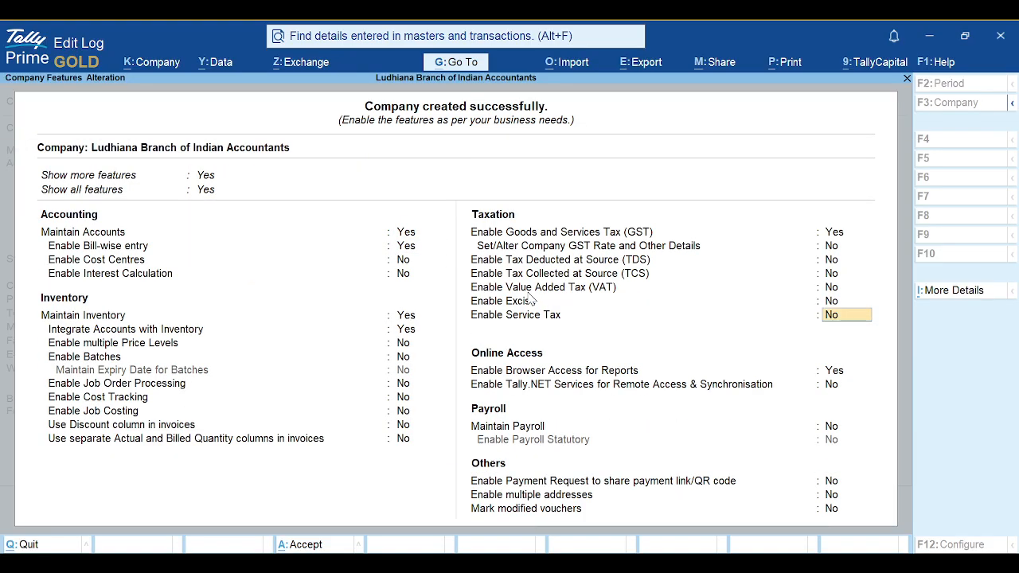
{"action": "key", "text": "Up"}
{"action": "key", "text": "Up"}
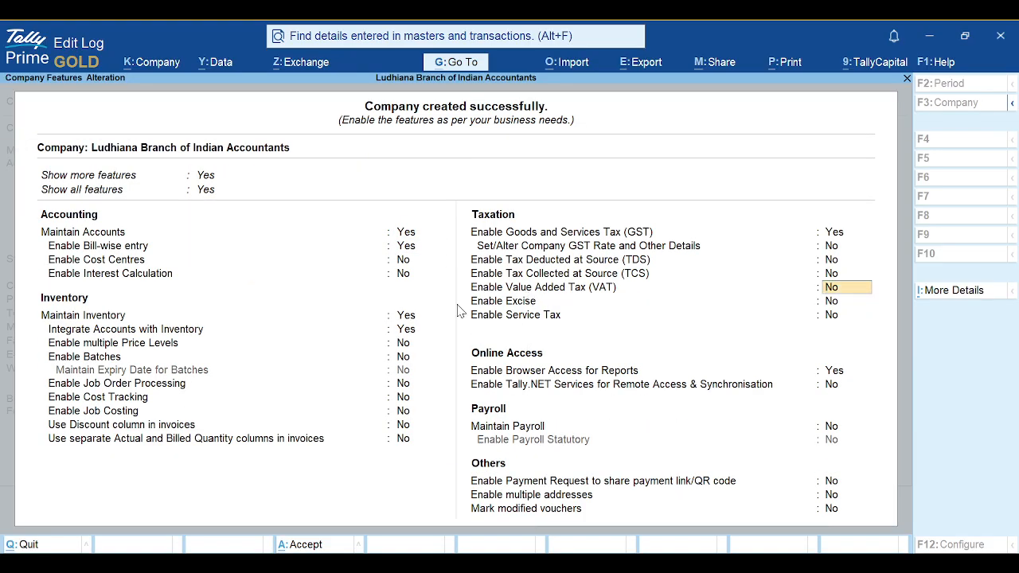
Set Maintain Inventory to No
{"action": "left_click", "coordinate": [406, 317]}
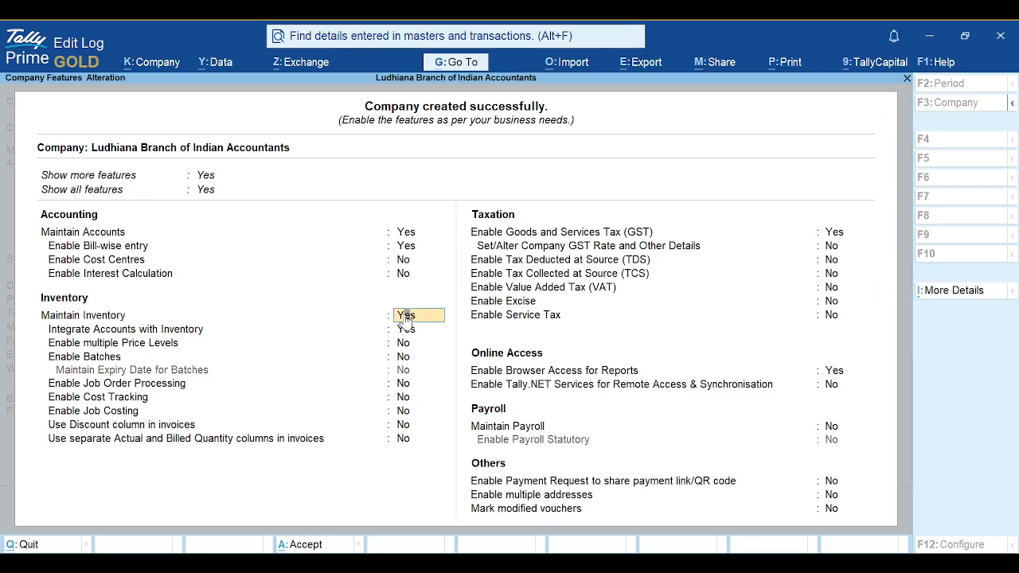
{"action": "type", "text": "n"}
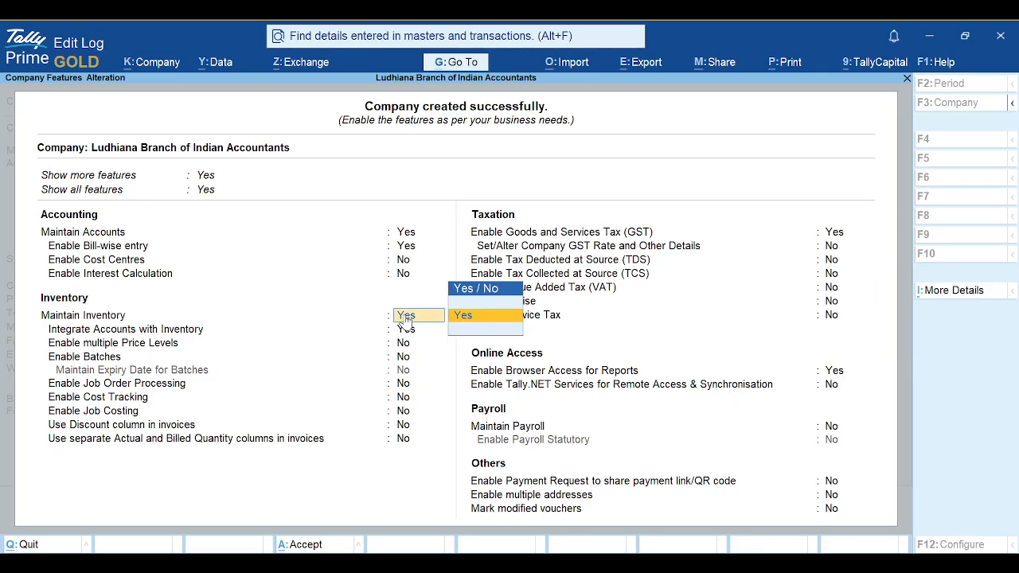
{"action": "key", "text": "BackSpace"}
{"action": "key", "text": "Up"}
{"action": "key", "text": "Return"}
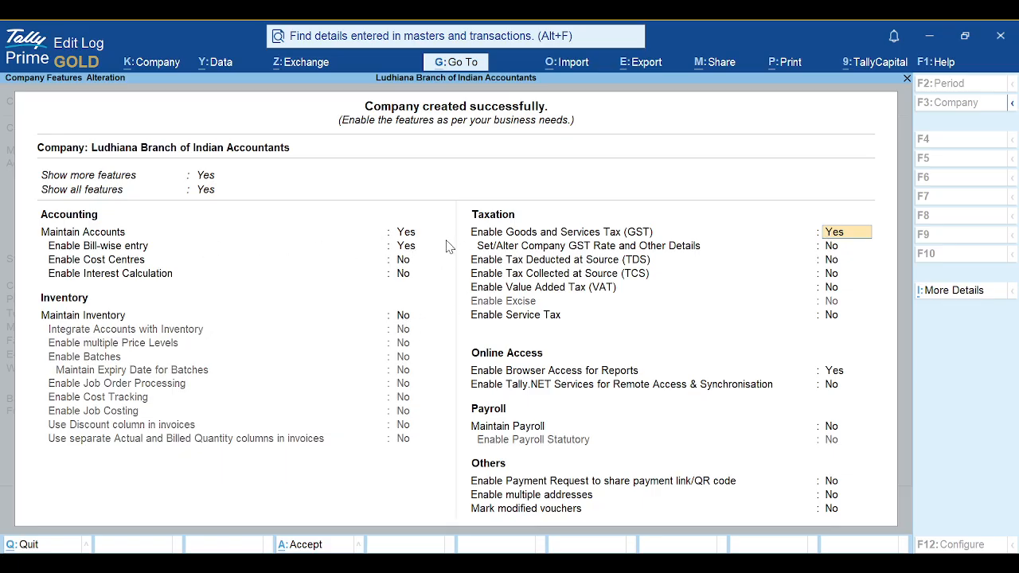
Set Enable GST to No
{"action": "left_click", "coordinate": [403, 261]}
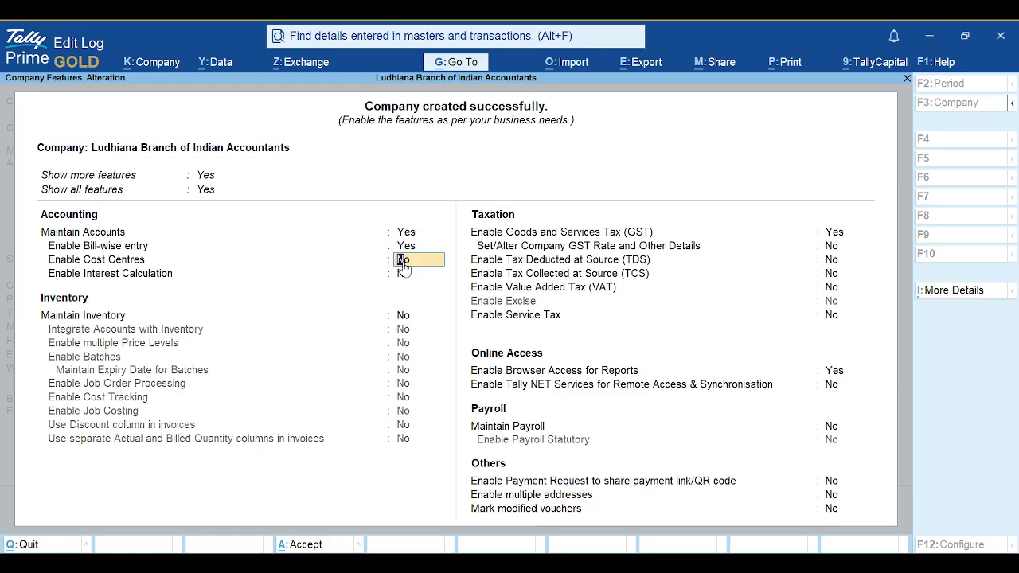
{"action": "key", "text": "Return"}
{"action": "key", "text": "Return"}
{"action": "key", "text": "Return"}
{"action": "key", "text": "Return"}
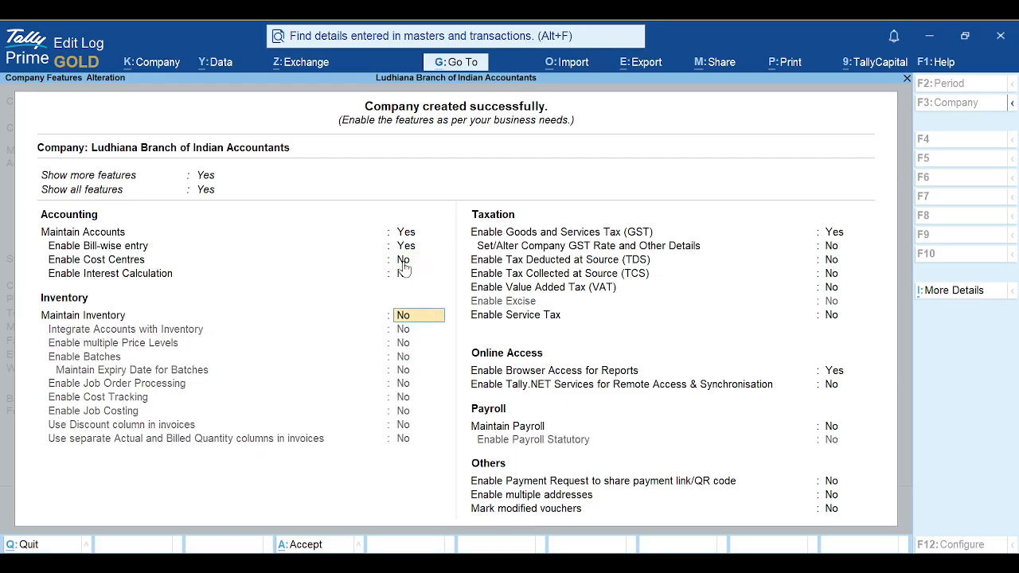
{"action": "key", "text": "BackSpace"}
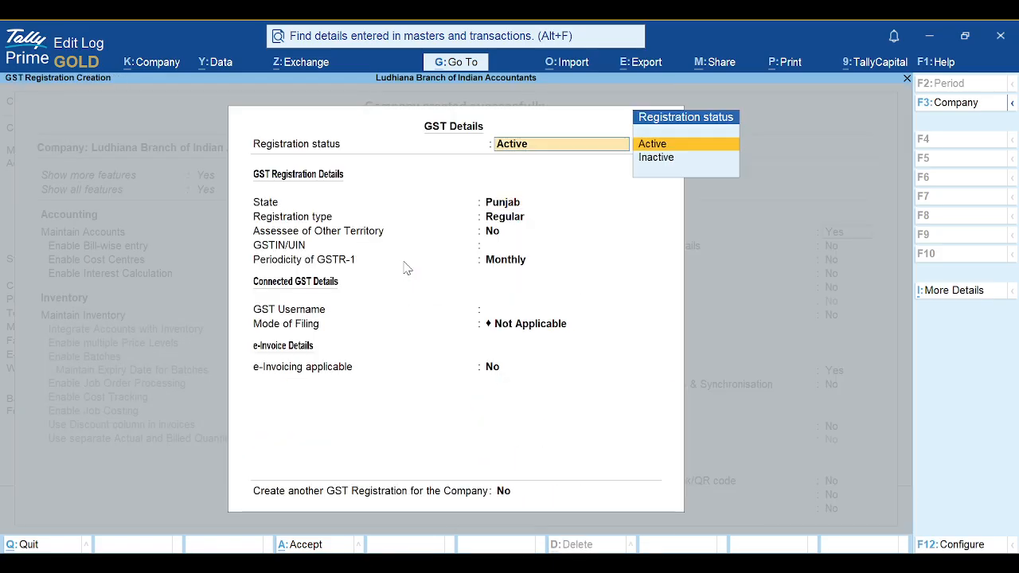
{"action": "key", "text": "ctrl+a"}
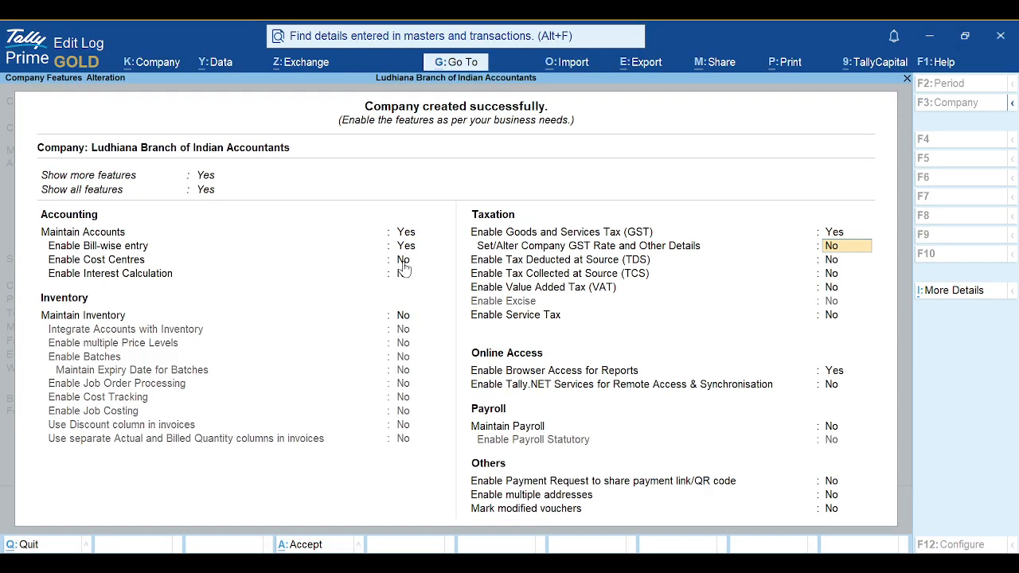
{"action": "key", "text": "BackSpace"}
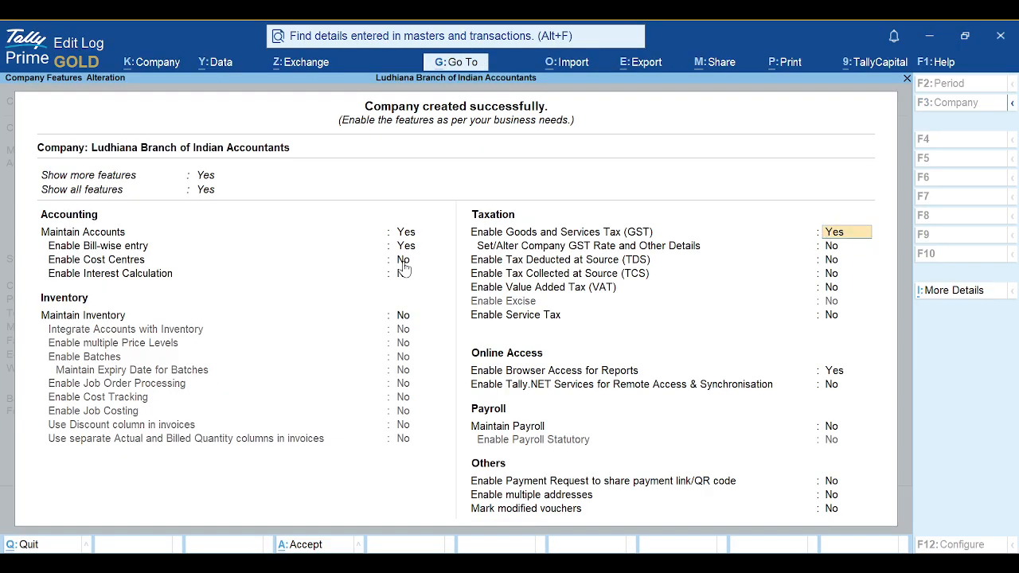
{"action": "type", "text": "no"}
{"action": "key", "text": "Return"}
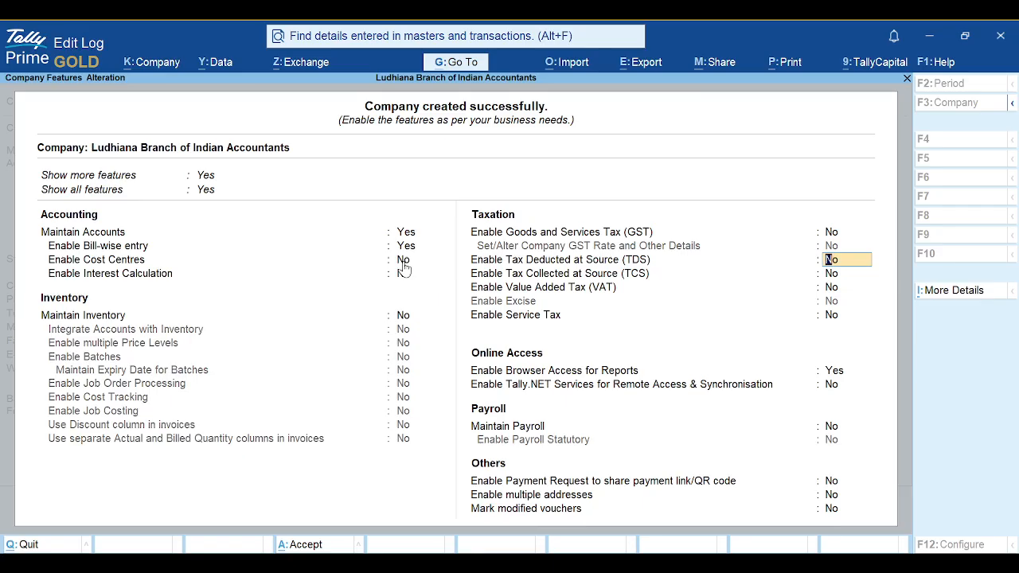
Turn on Tally.NET Services and save the company features
{"action": "key", "text": "Return"}
{"action": "key", "text": "Return"}
{"action": "key", "text": "Return"}
{"action": "key", "text": "Return"}
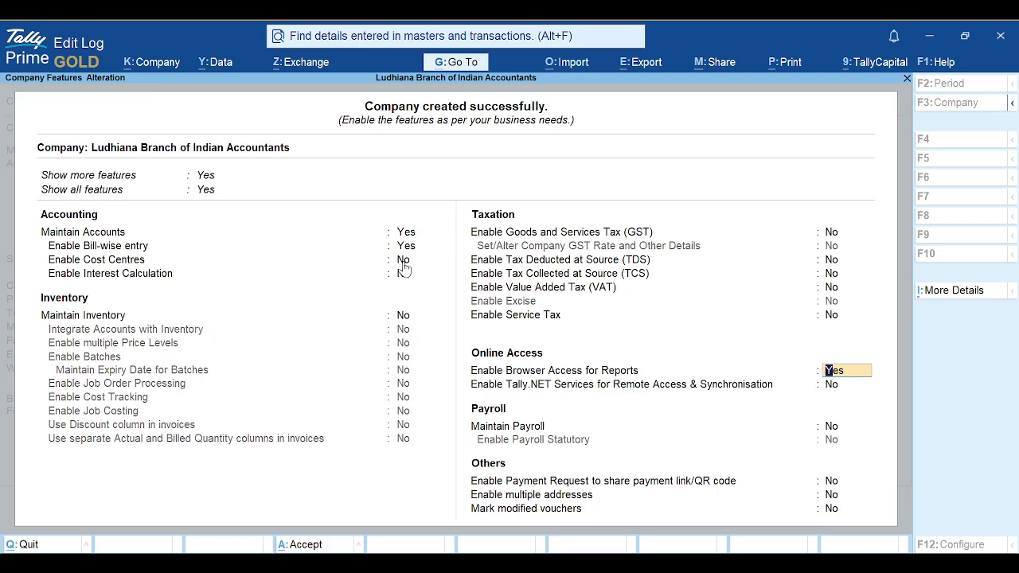
{"action": "key", "text": "Return"}
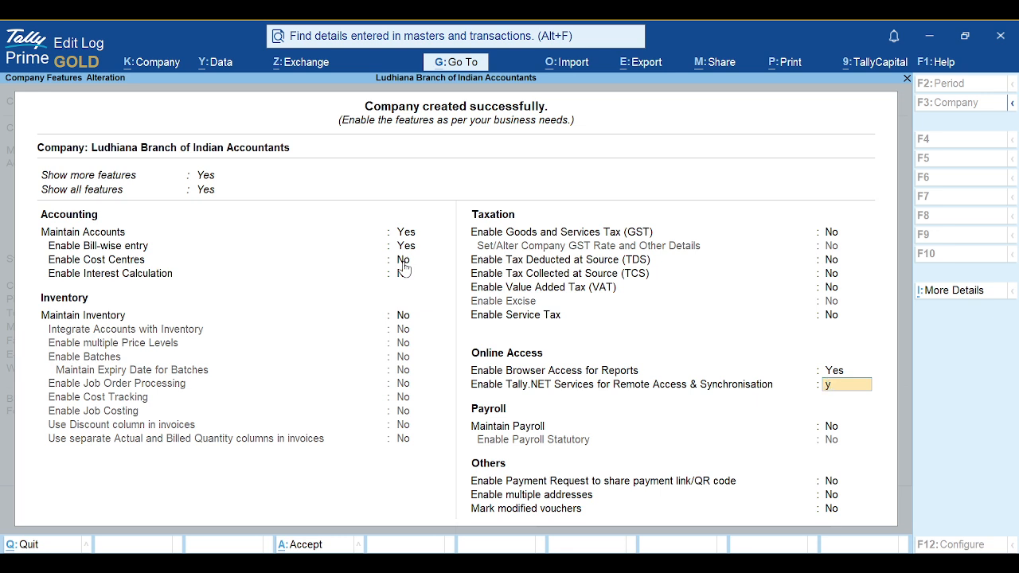
{"action": "key", "text": "Return"}
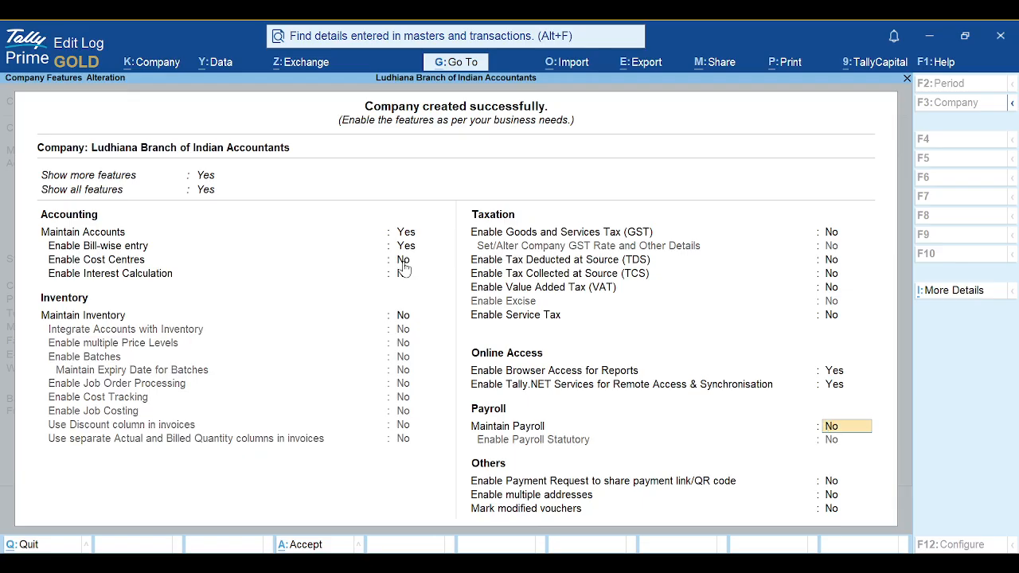
{"action": "key", "text": "Return"}
{"action": "key", "text": "Return"}
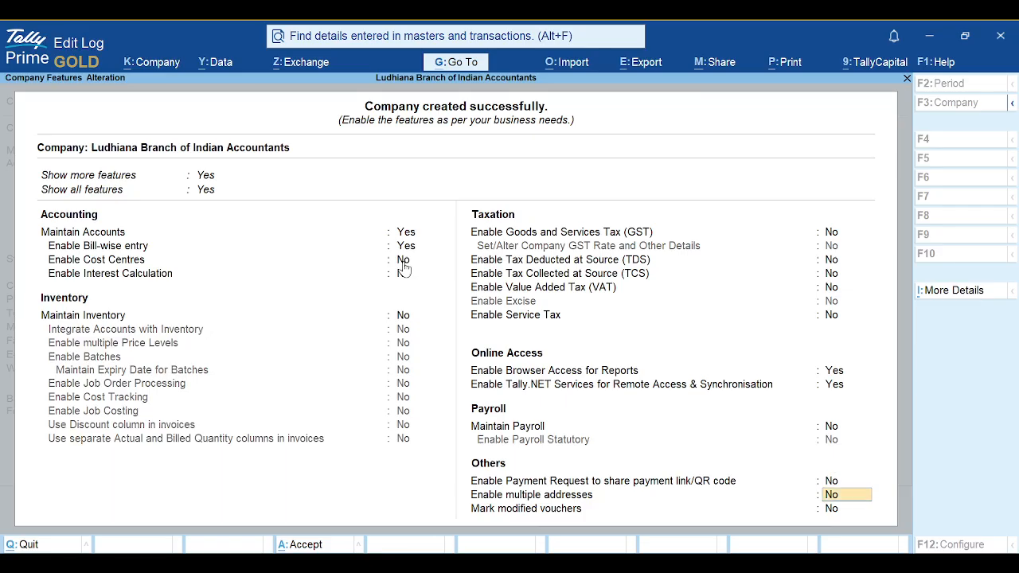
{"action": "key", "text": "Return"}
{"action": "key", "text": "ctrl"}
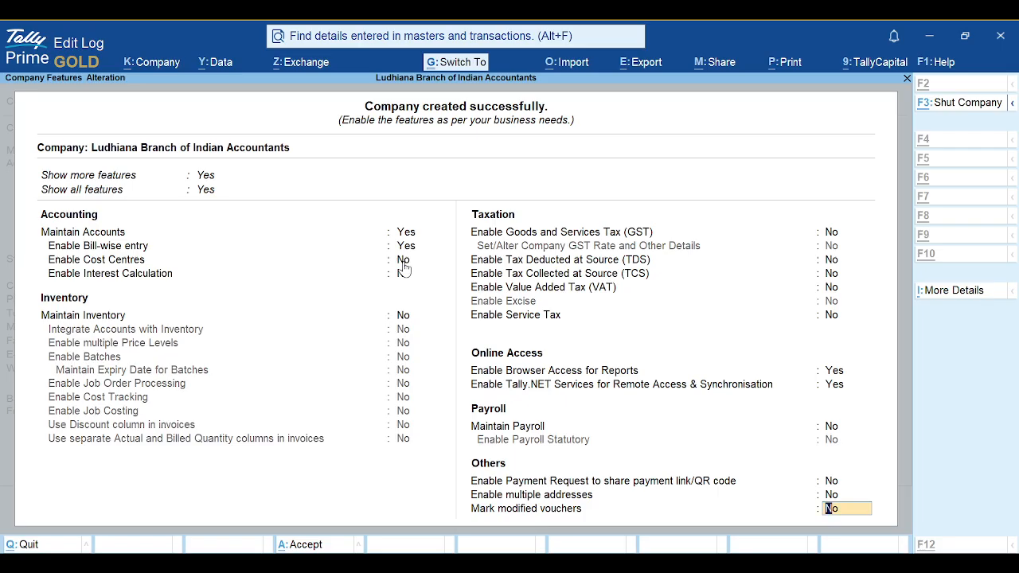
{"action": "key", "text": "ctrl+a"}
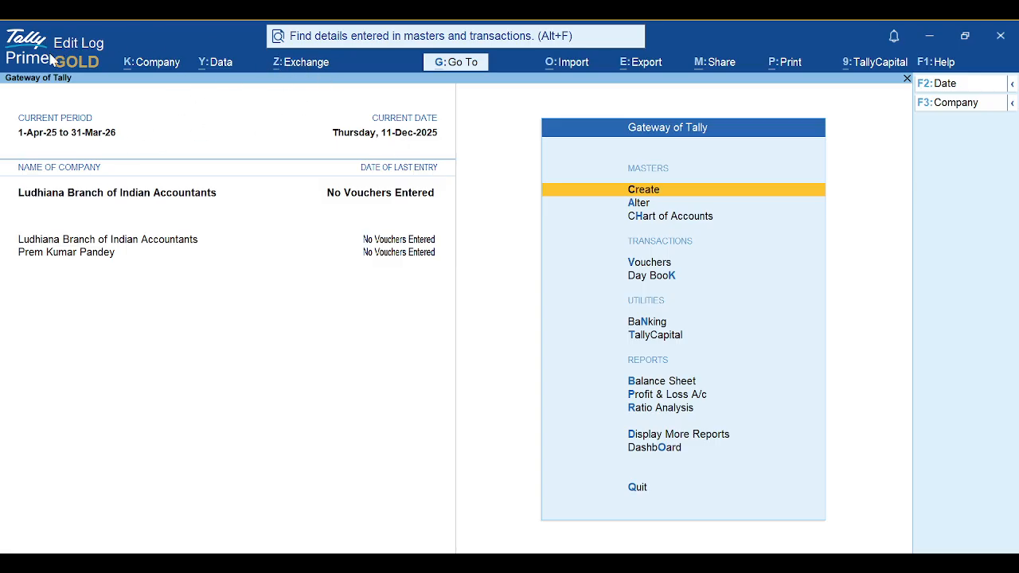
{"action": "left_click", "coordinate": [791, 65]}
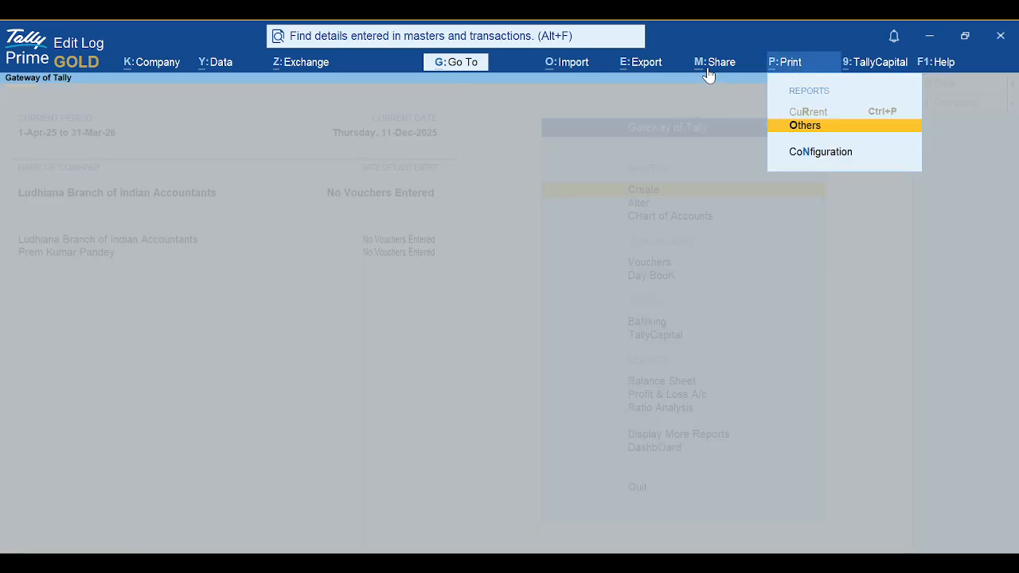
{"action": "left_click", "coordinate": [183, 65]}
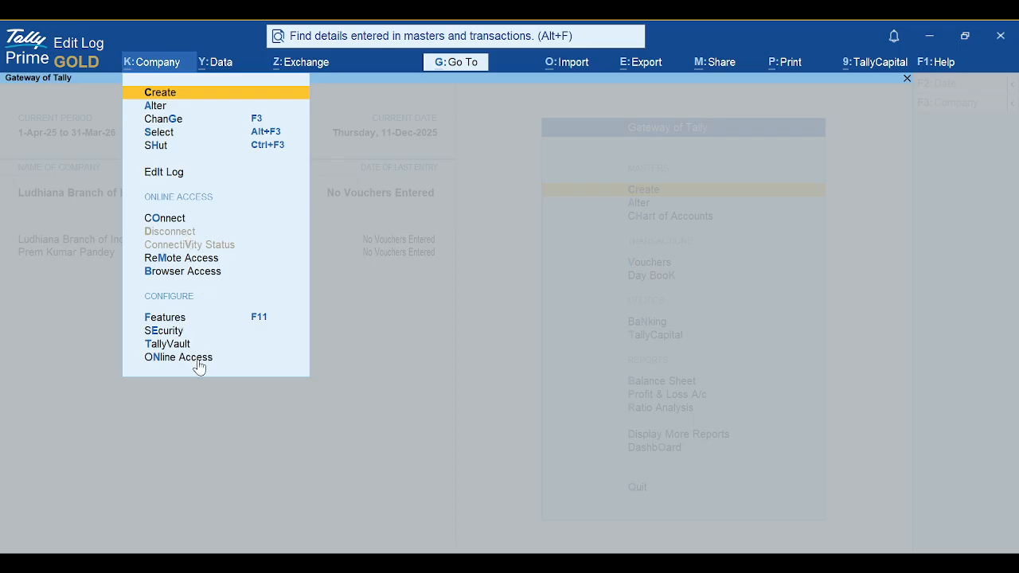
{"action": "key", "text": "alt+y"}
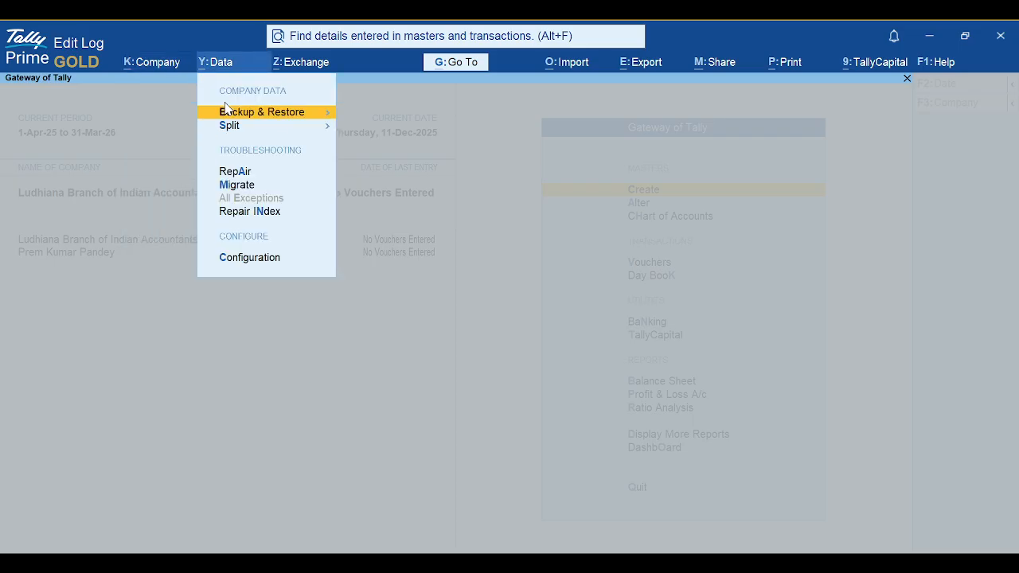
{"action": "left_click", "coordinate": [254, 266]}
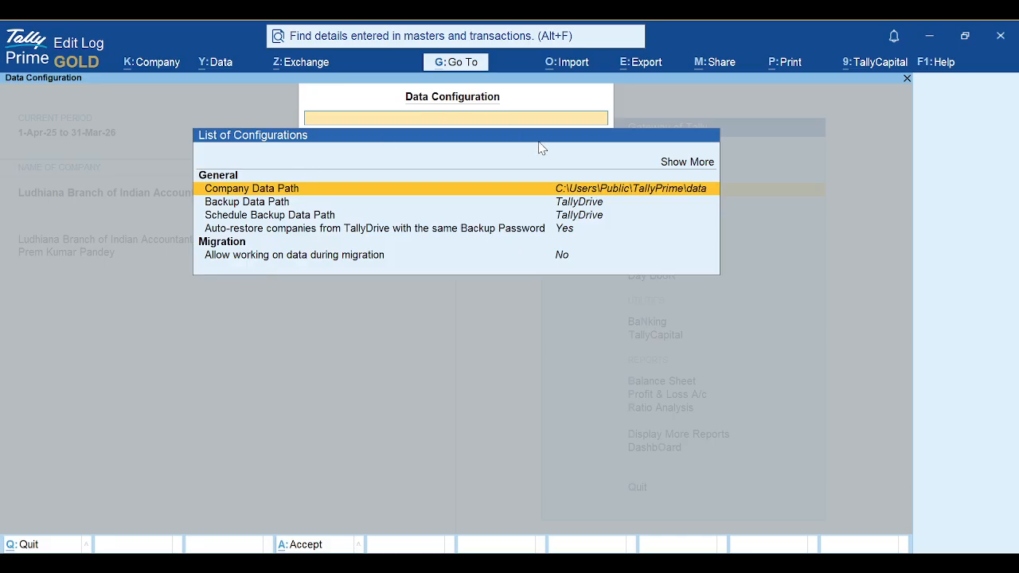
{"action": "key", "text": "Up"}
{"action": "key", "text": "Return"}
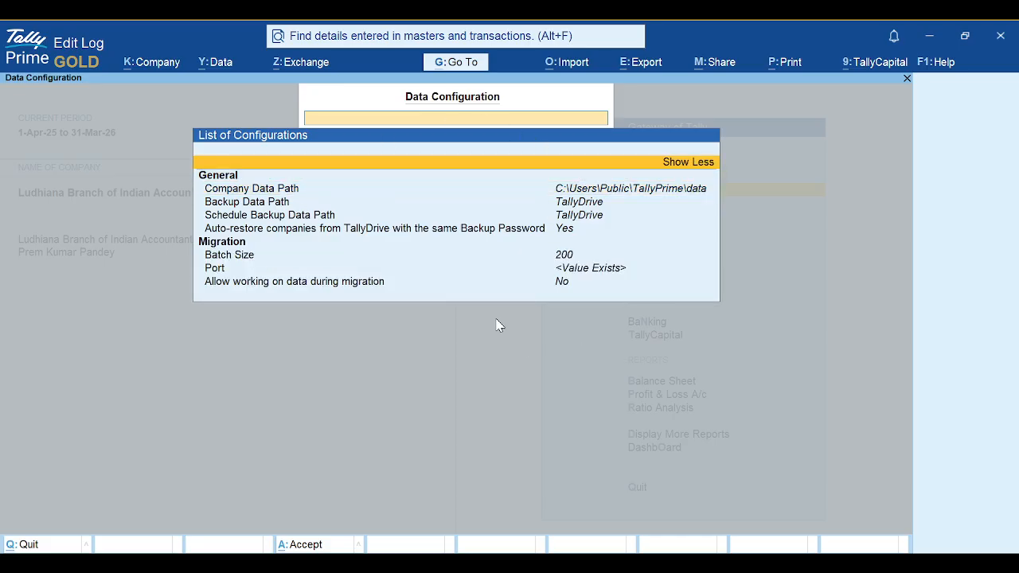
{"action": "key", "text": "Escape"}
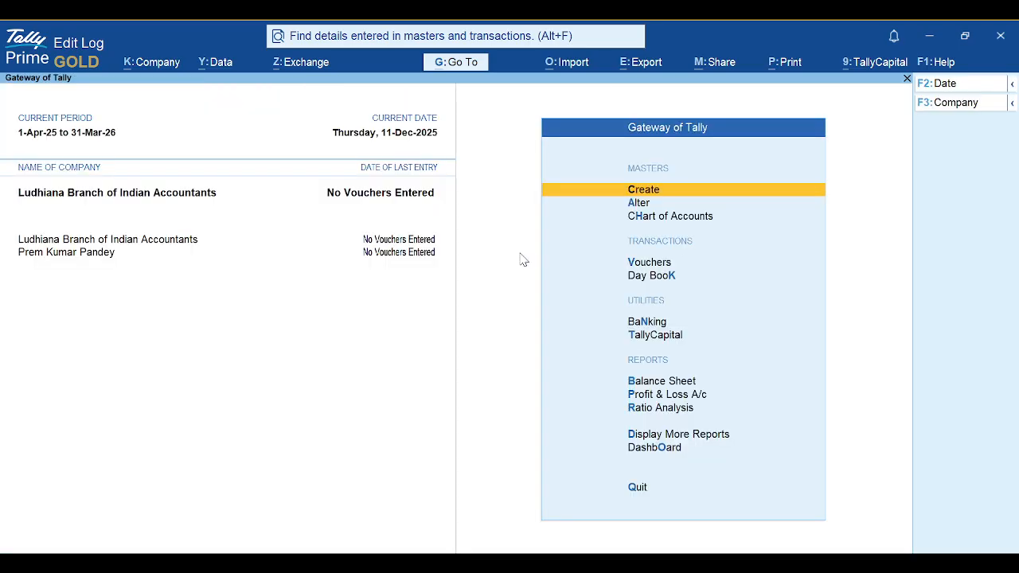
{"action": "left_click", "coordinate": [289, 64]}
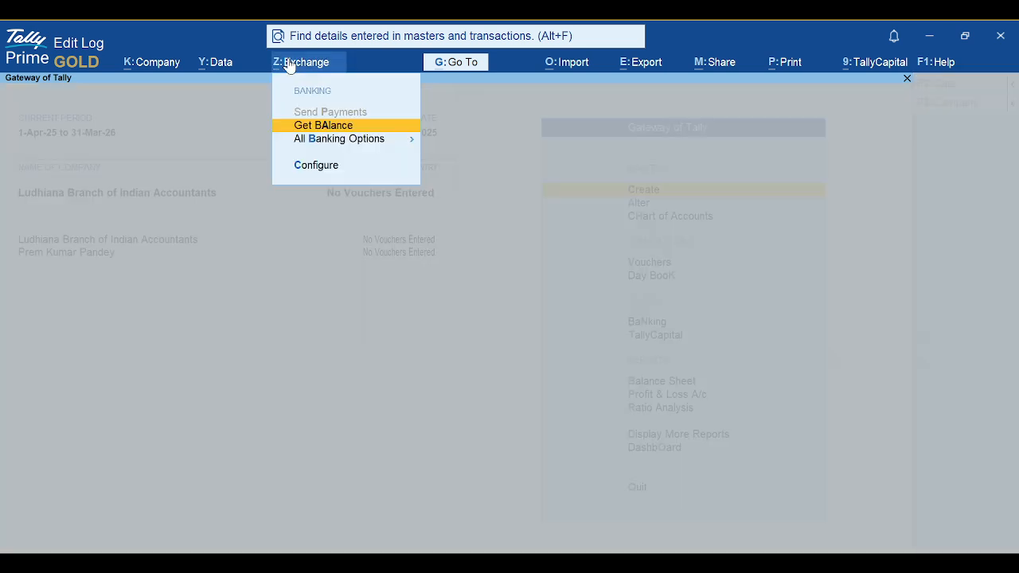
{"action": "left_click", "coordinate": [313, 163]}
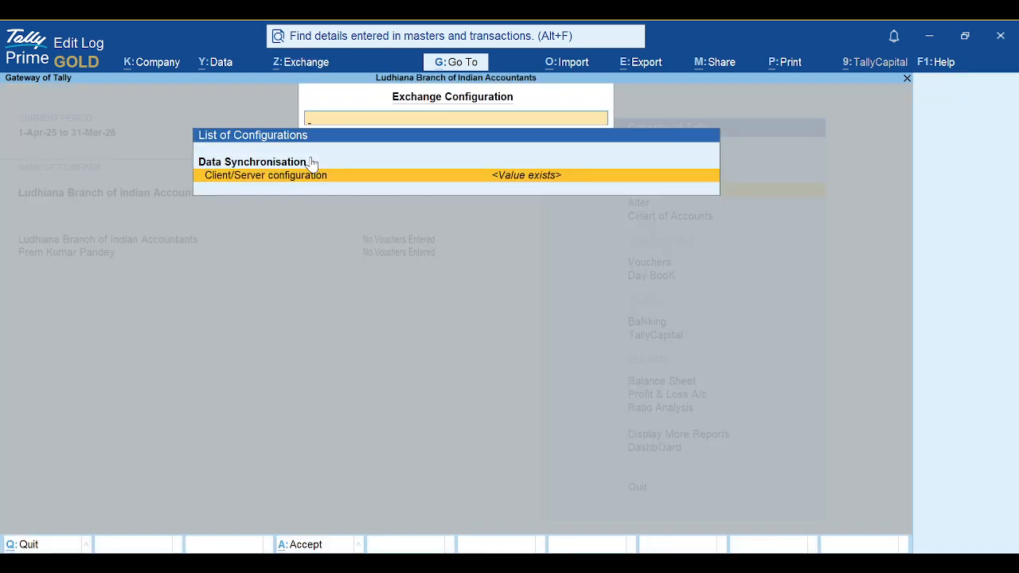
{"action": "key", "text": "Escape"}
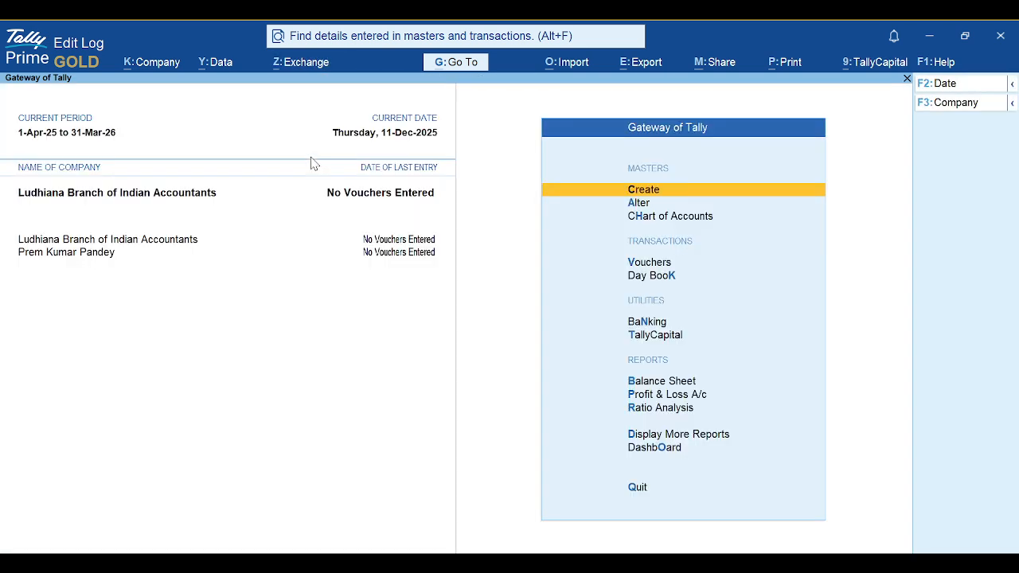
{"action": "left_click", "coordinate": [475, 70]}
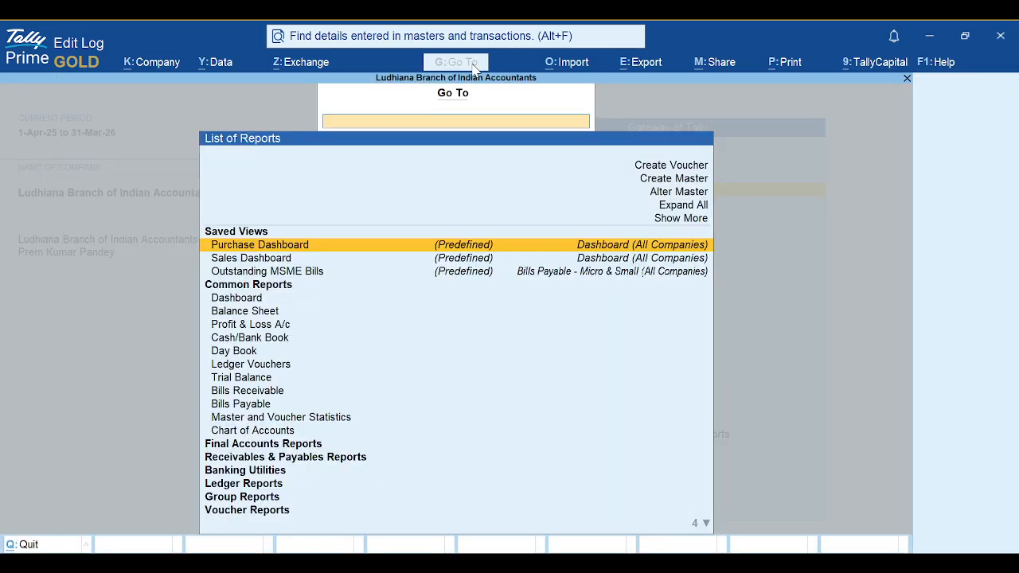
{"action": "key", "text": "Escape"}
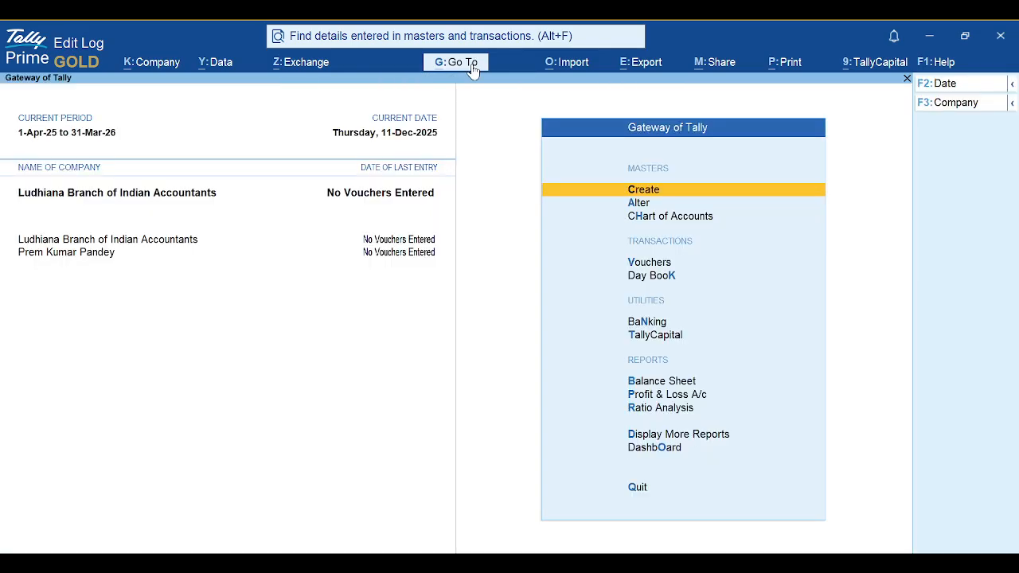
{"action": "left_click", "coordinate": [573, 70]}
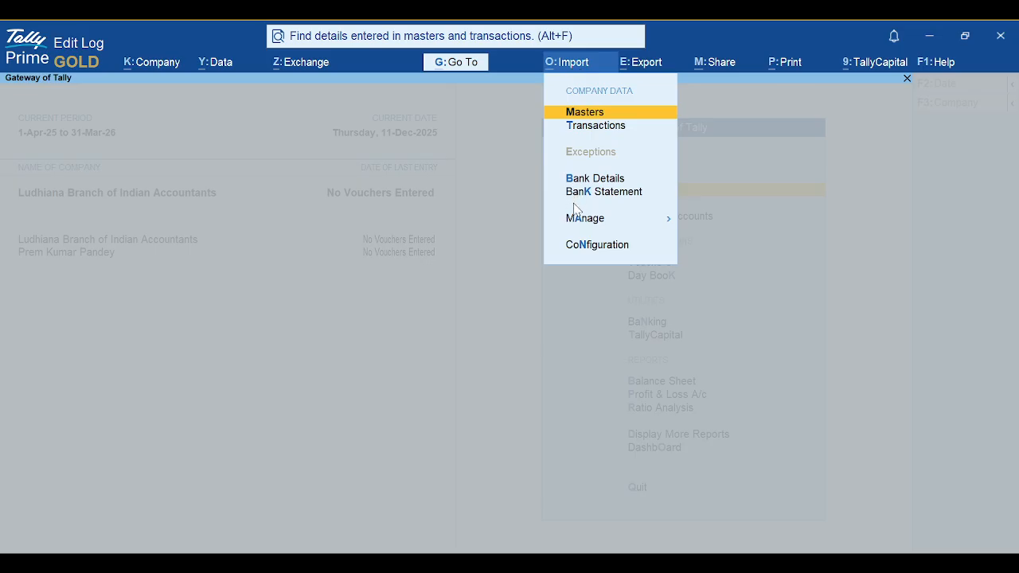
{"action": "left_click", "coordinate": [589, 248]}
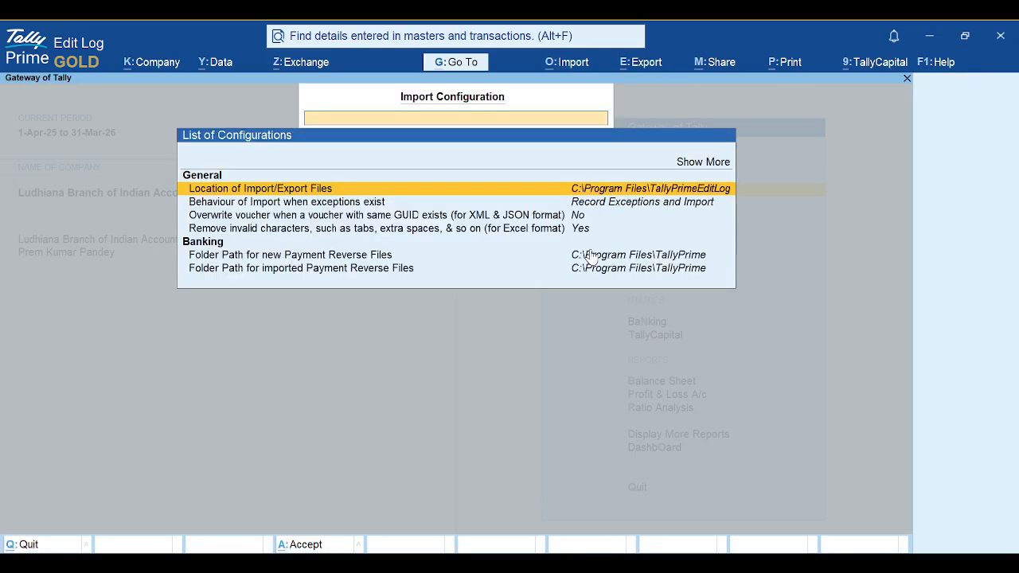
{"action": "left_click", "coordinate": [657, 169]}
{"action": "key", "text": "Escape"}
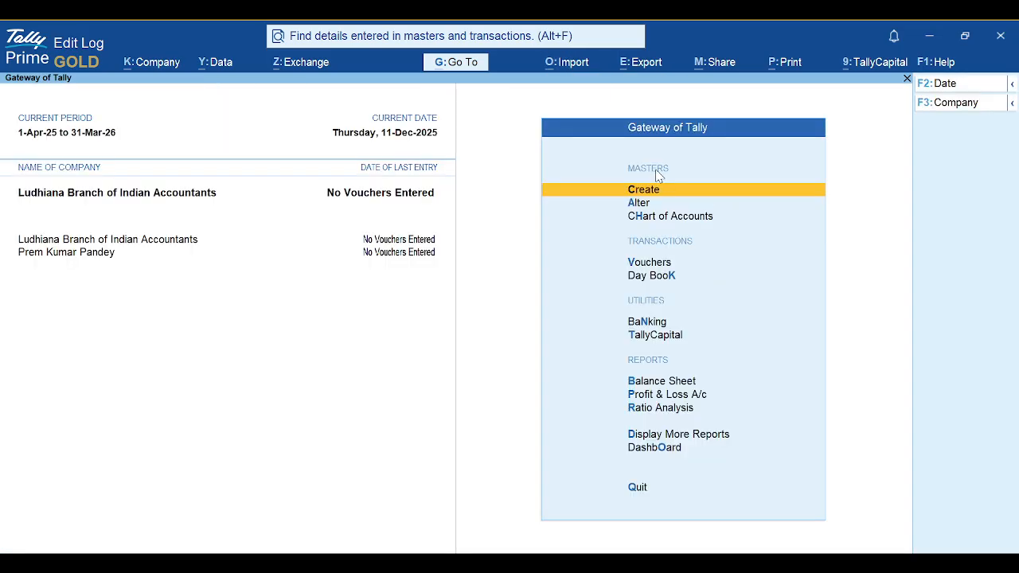
{"action": "left_click", "coordinate": [642, 63]}
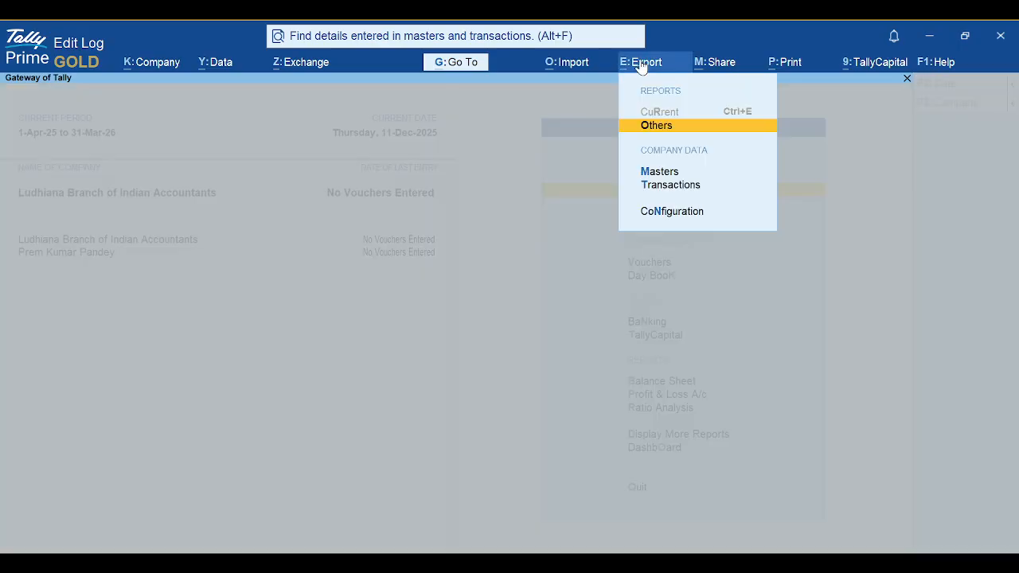
{"action": "key", "text": "Escape"}
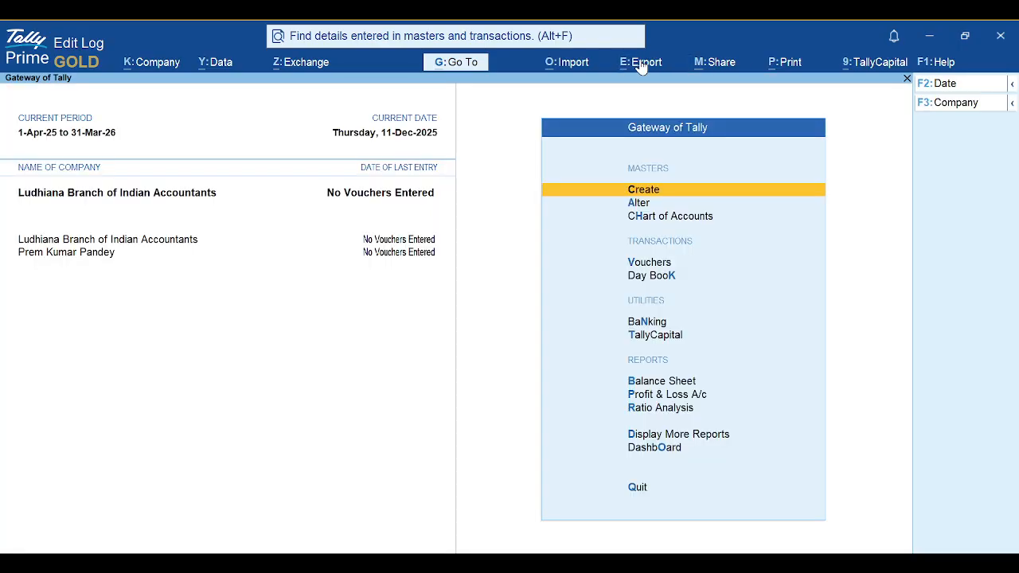
{"action": "left_click", "coordinate": [704, 66]}
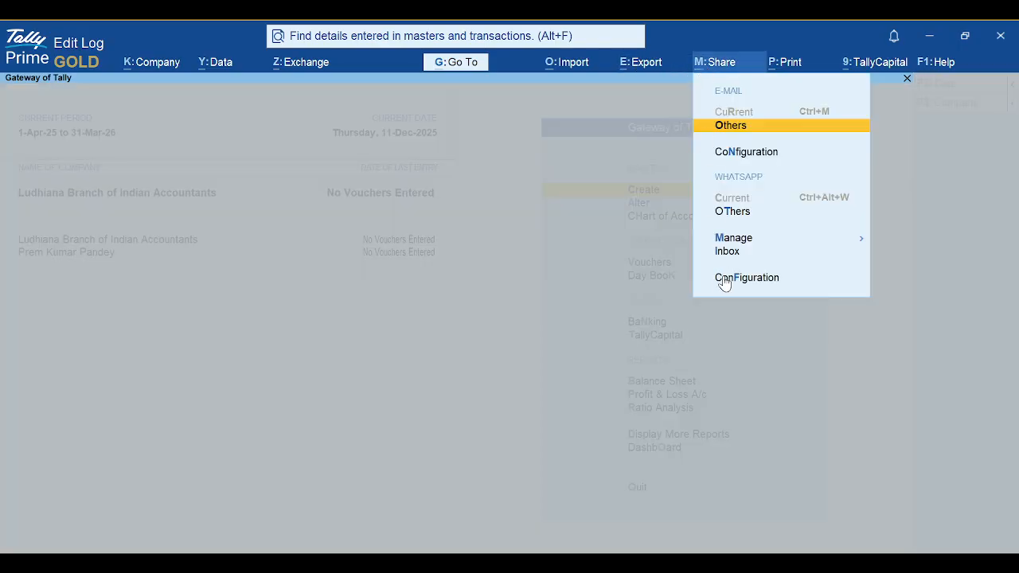
{"action": "key", "text": "Escape"}
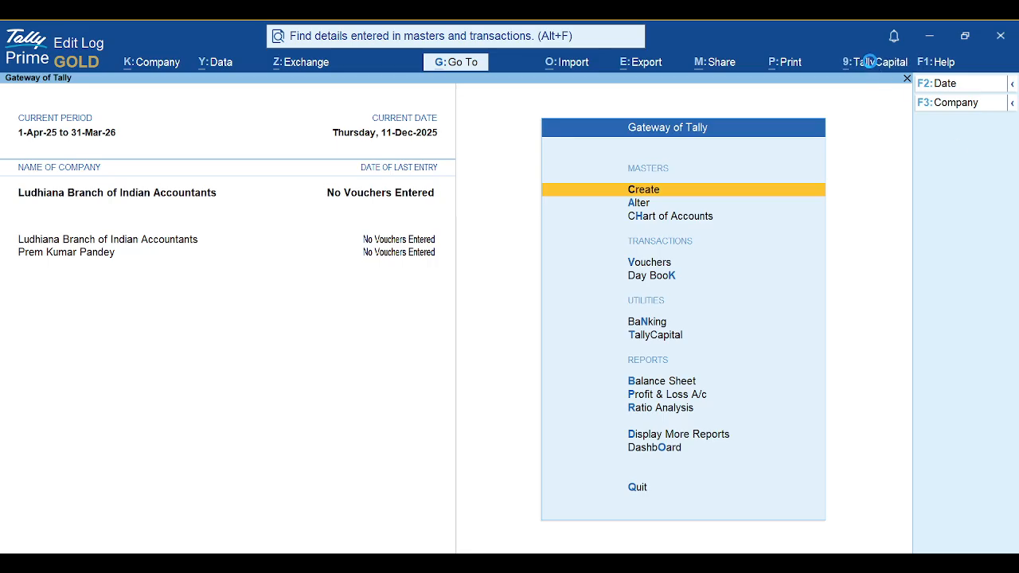
{"action": "left_click", "coordinate": [867, 62]}
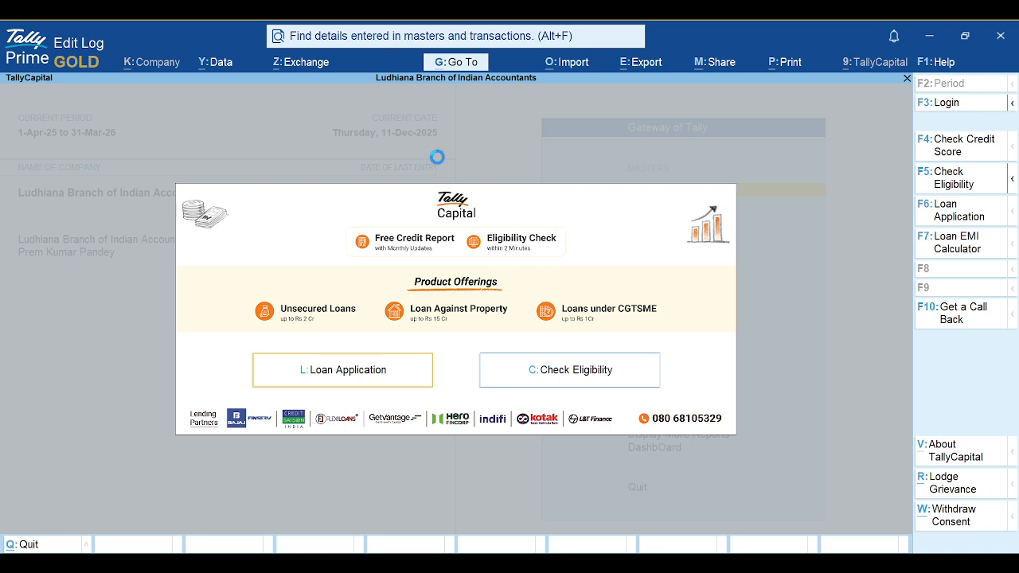
Bring up the TallyCapital advisor form, then quit it and confirm
{"action": "key", "text": "F10"}
{"action": "key", "text": "Escape"}
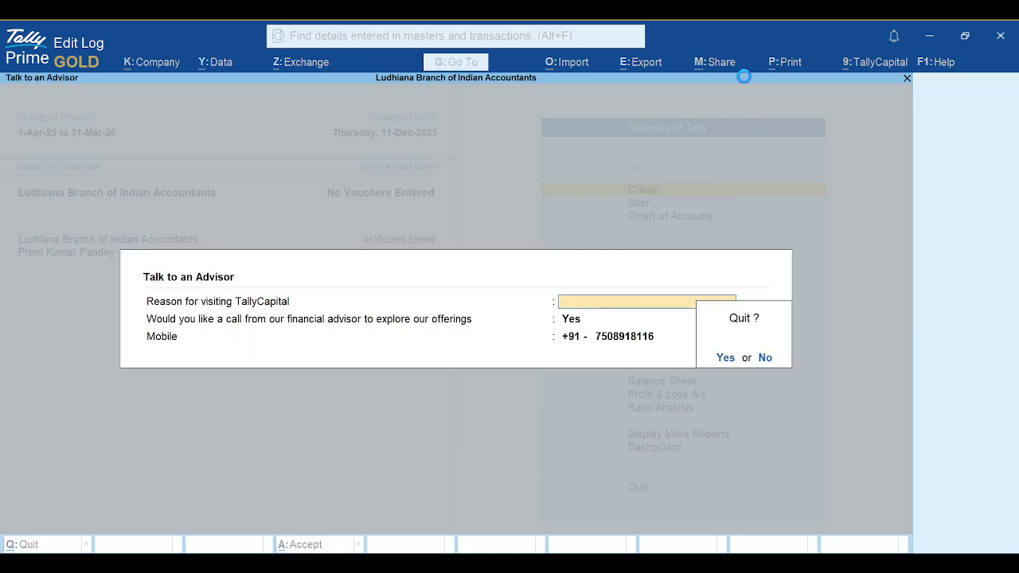
{"action": "key", "text": "Return"}
Open and dismiss the Help options, then bring up Group Creation
{"action": "left_click", "coordinate": [939, 62]}
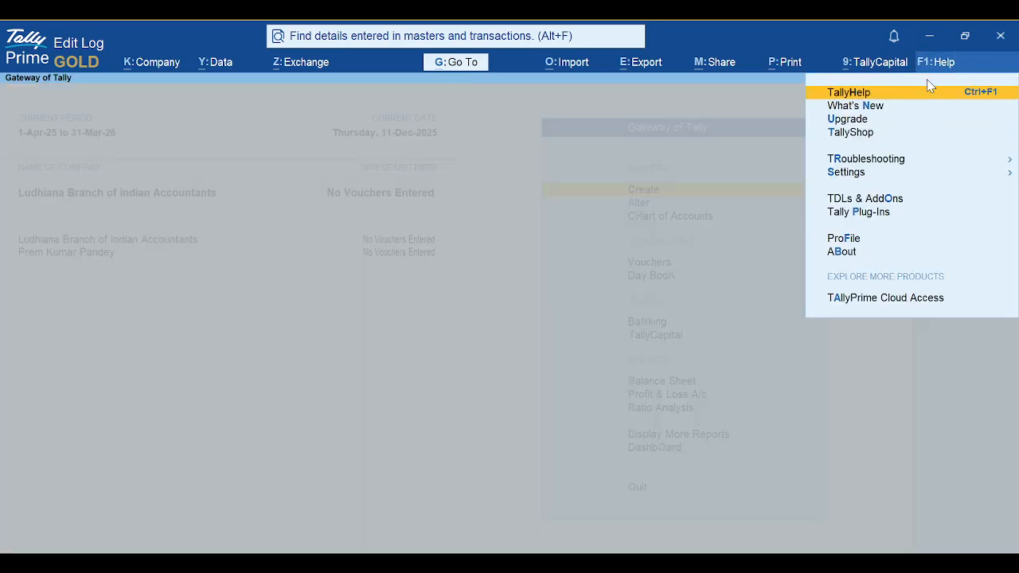
{"action": "left_click", "coordinate": [629, 245]}
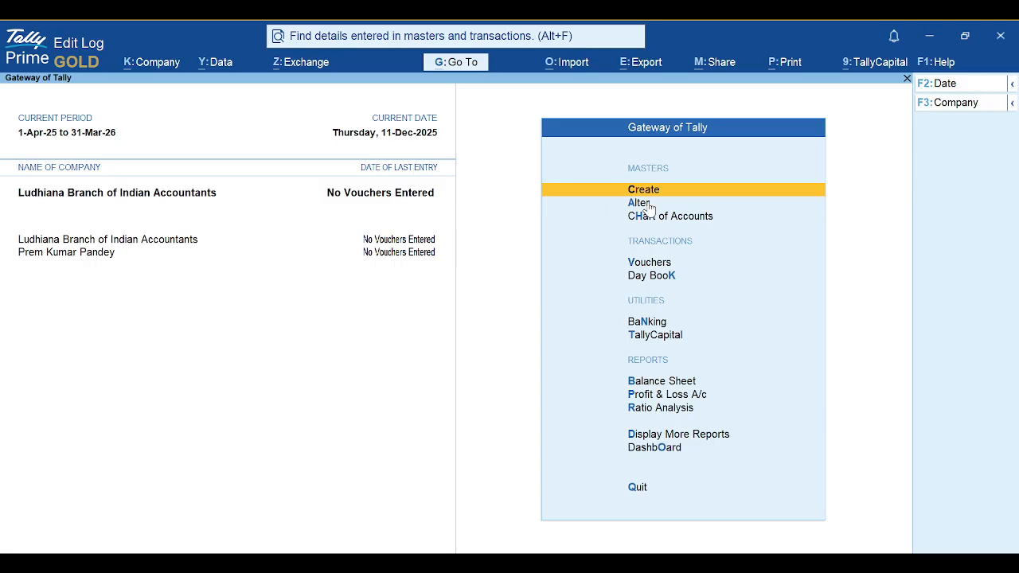
{"action": "key", "text": "Return"}
{"action": "key", "text": "Return"}
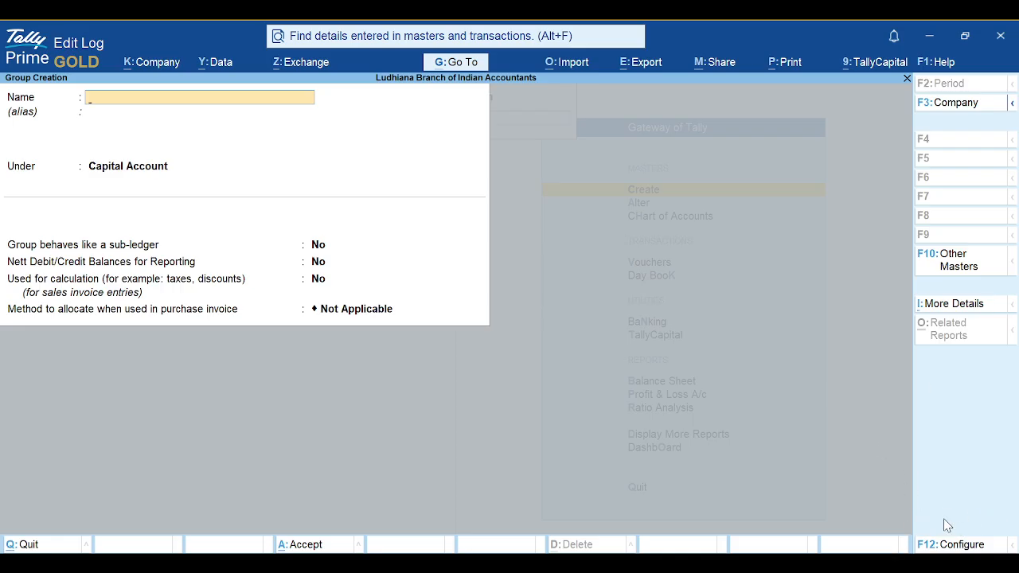
Quit Group Creation, then preview and close the Ledger creation form
{"action": "key", "text": "Escape"}
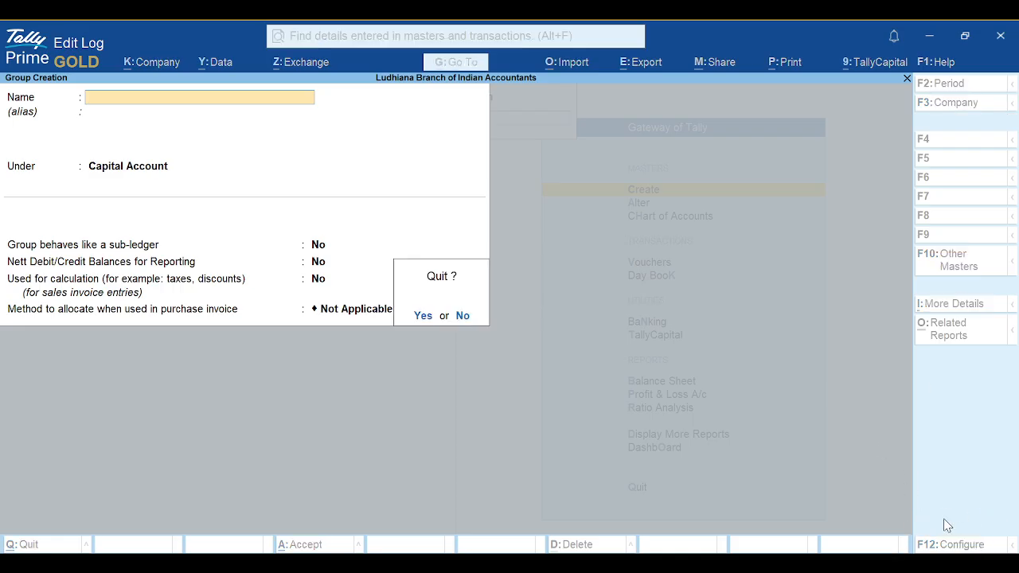
{"action": "key", "text": "y"}
{"action": "key", "text": "Escape"}
{"action": "key", "text": "Down"}
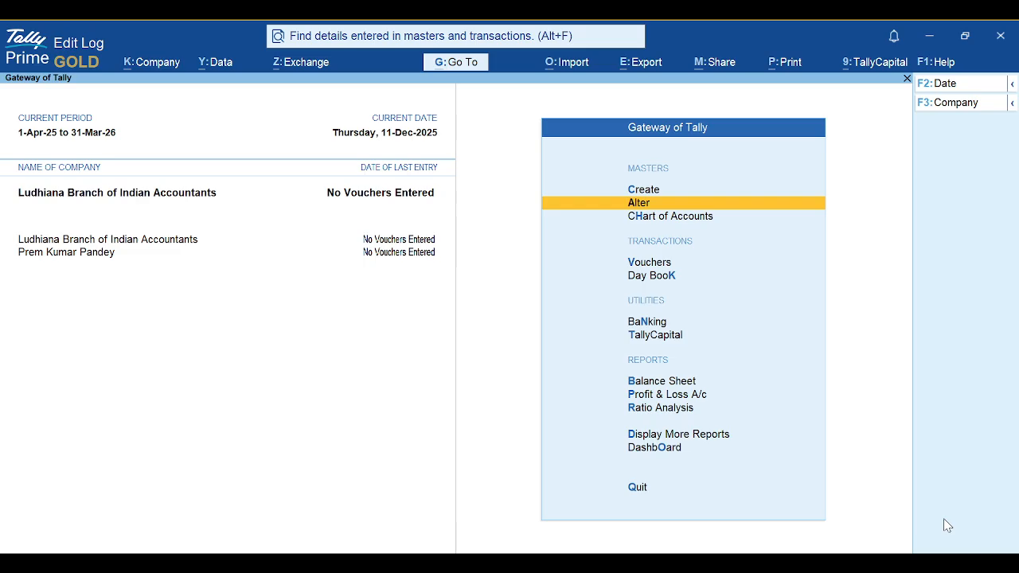
{"action": "key", "text": "Up"}
{"action": "key", "text": "Return"}
{"action": "key", "text": "Down"}
{"action": "key", "text": "Return"}
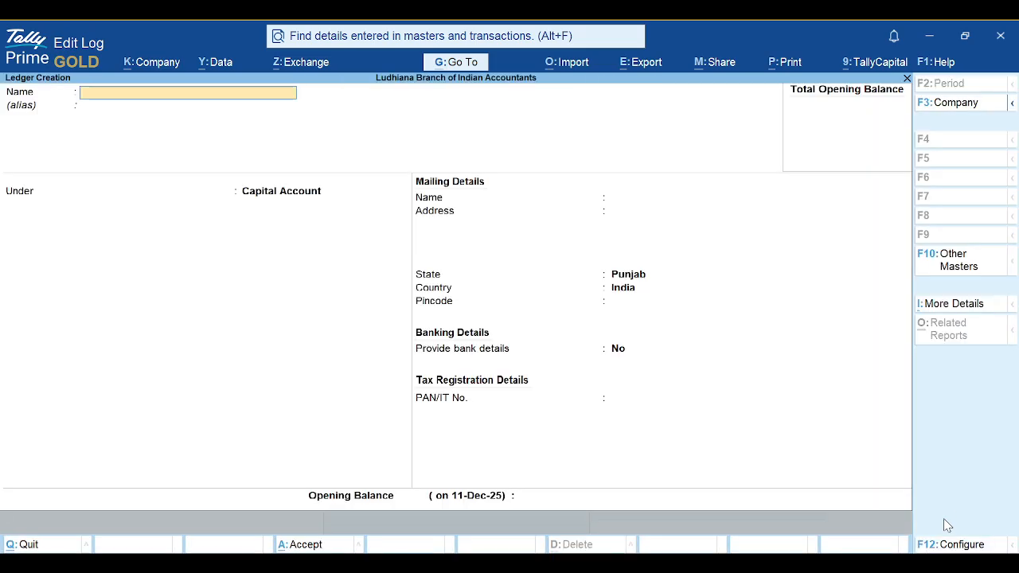
{"action": "key", "text": "Escape"}
Preview and quit the Currency and Voucher Type creation forms
{"action": "key", "text": "Down"}
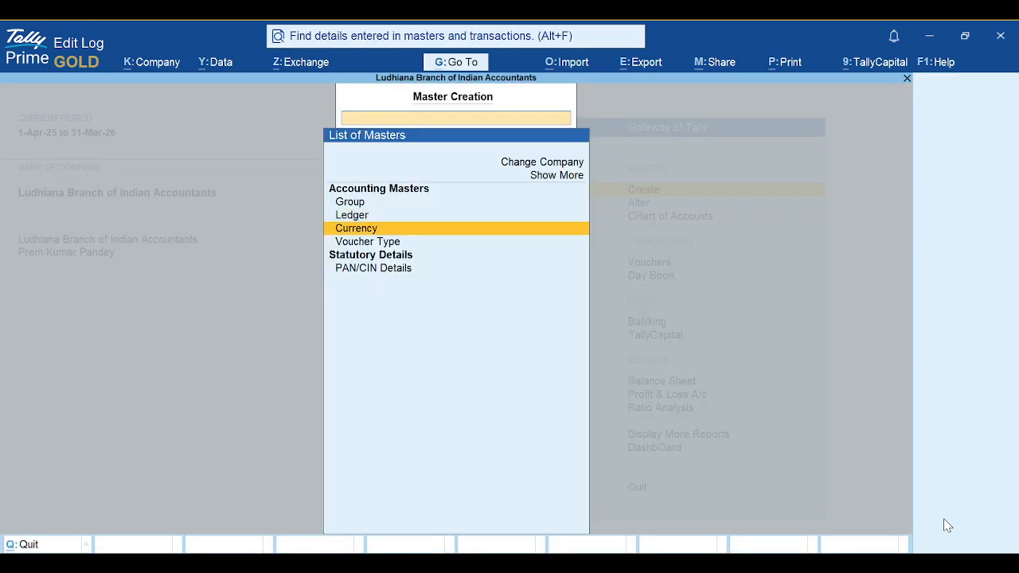
{"action": "key", "text": "Return"}
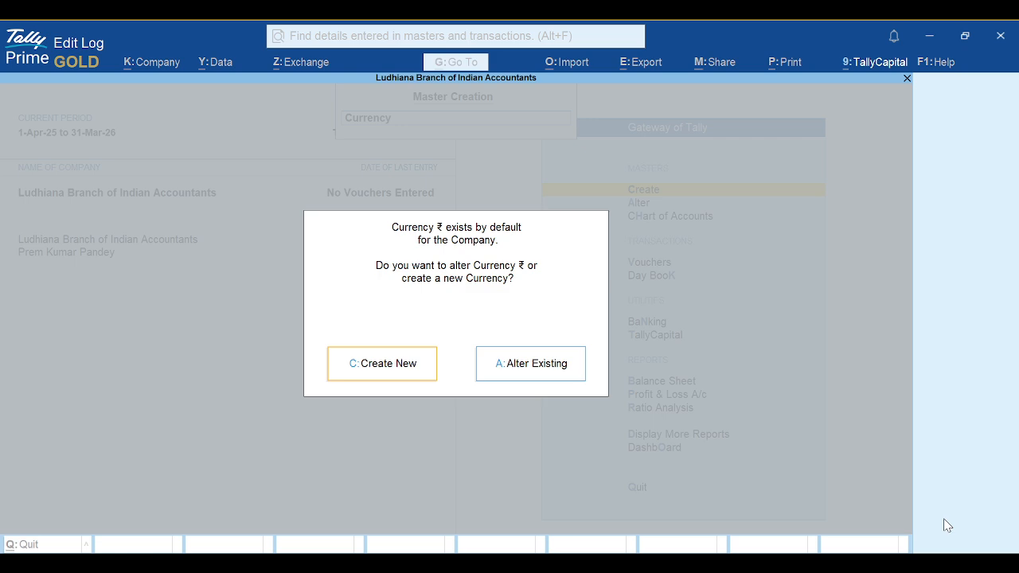
{"action": "key", "text": "c"}
{"action": "key", "text": "Escape"}
{"action": "key", "text": "y"}
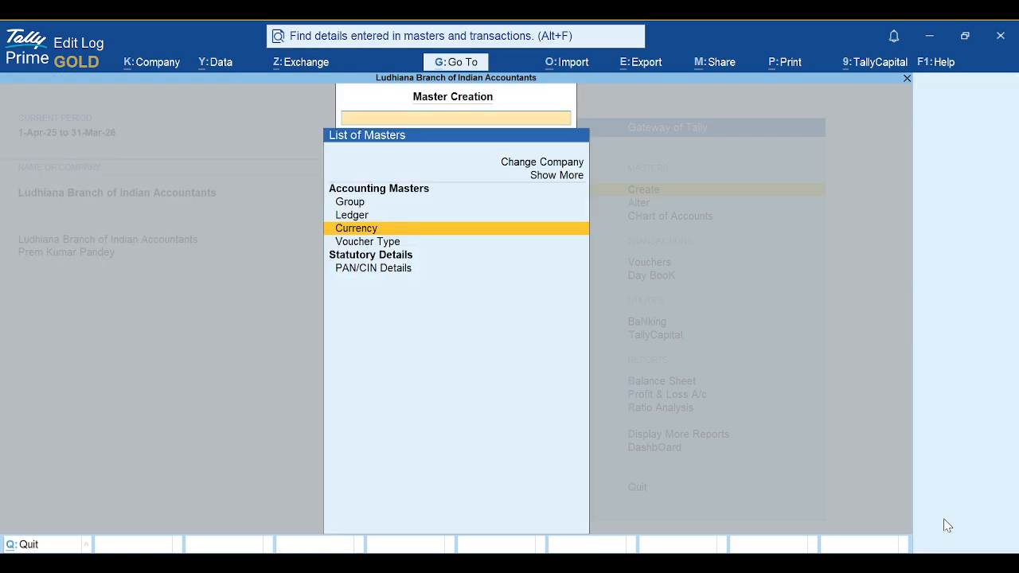
{"action": "key", "text": "Down"}
{"action": "key", "text": "Return"}
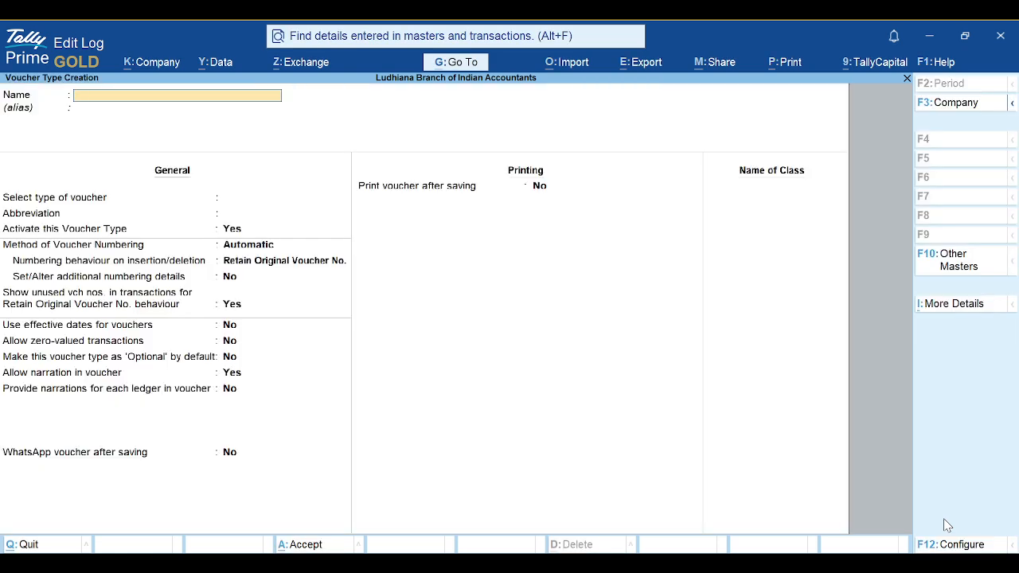
{"action": "key", "text": "Escape"}
{"action": "key", "text": "y"}
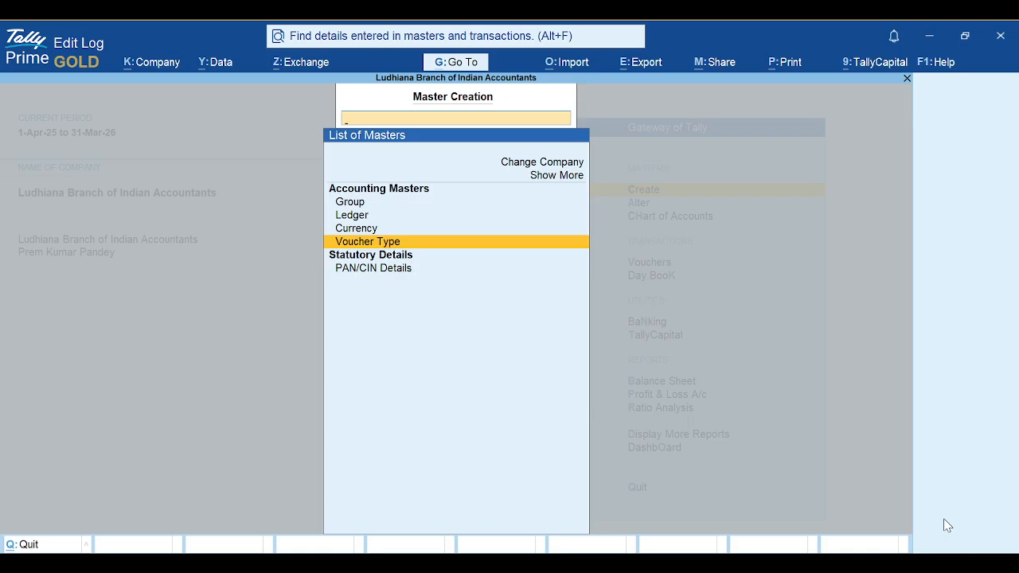
{"action": "key", "text": "Escape"}
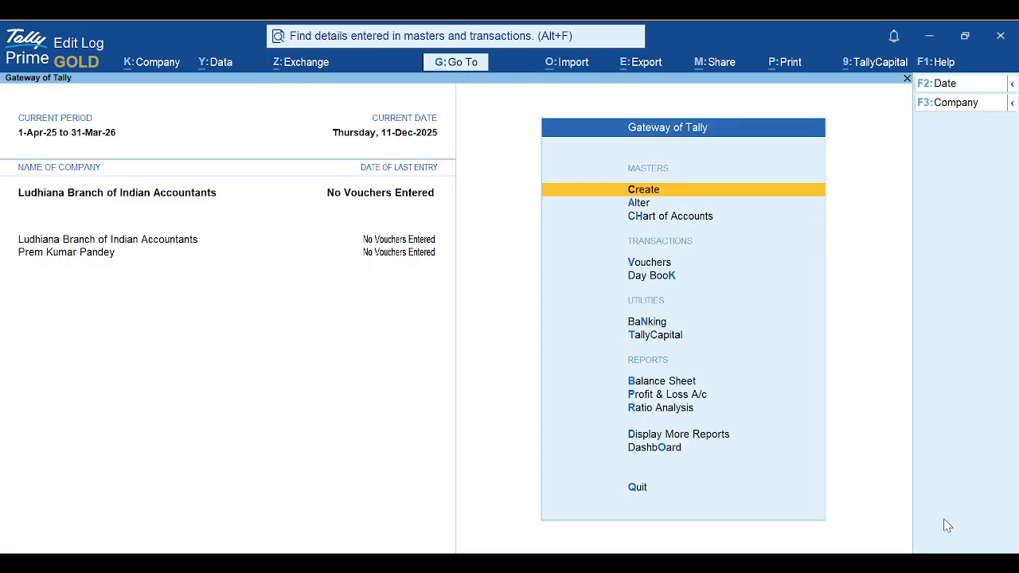
Under Alter, open the Contra voucher type unchanged, close it, and switch to the slides
{"action": "key", "text": "Down"}
{"action": "key", "text": "Return"}
{"action": "key", "text": "Down"}
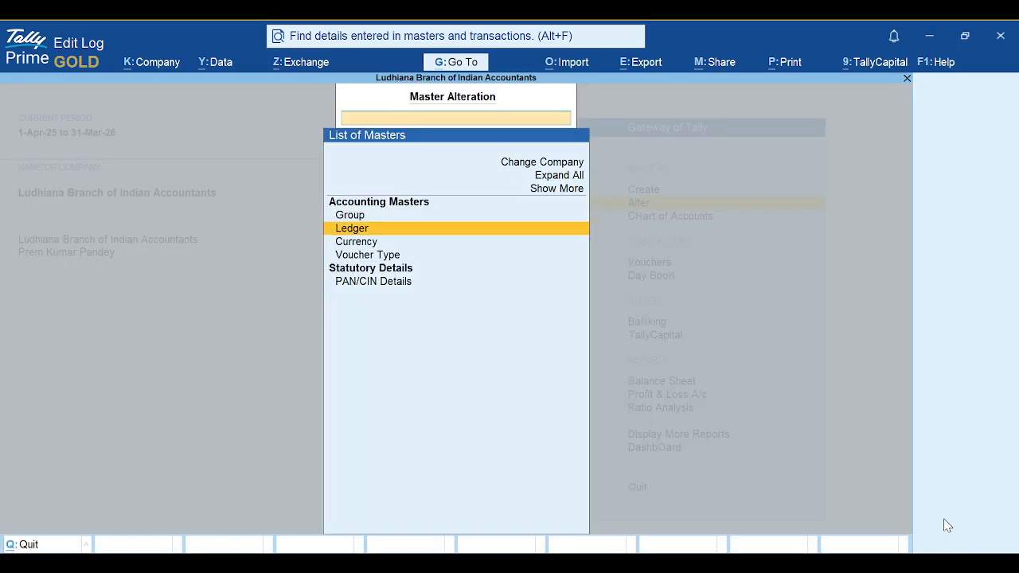
{"action": "key", "text": "Down"}
{"action": "key", "text": "Down"}
{"action": "key", "text": "Return"}
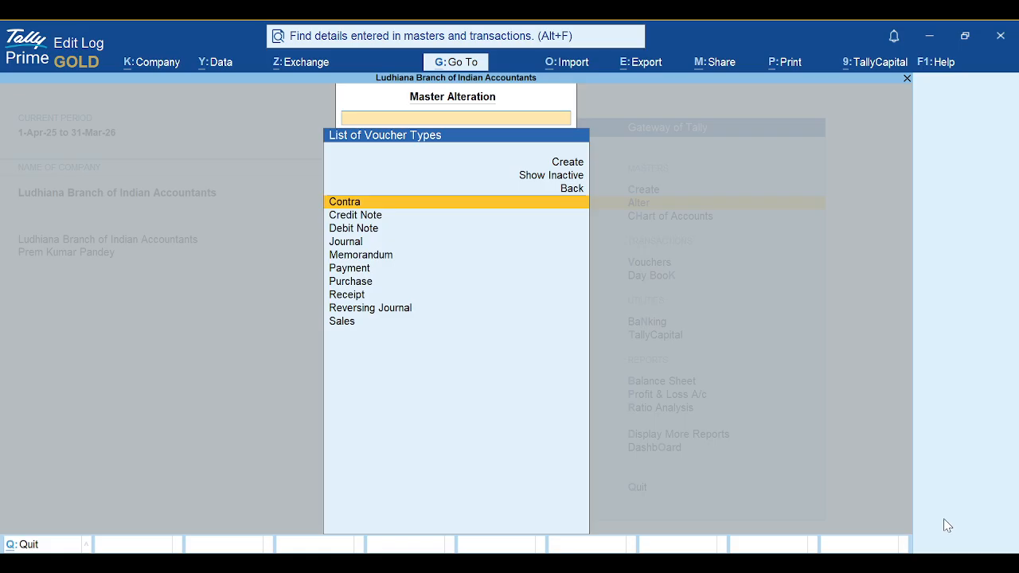
{"action": "key", "text": "Return"}
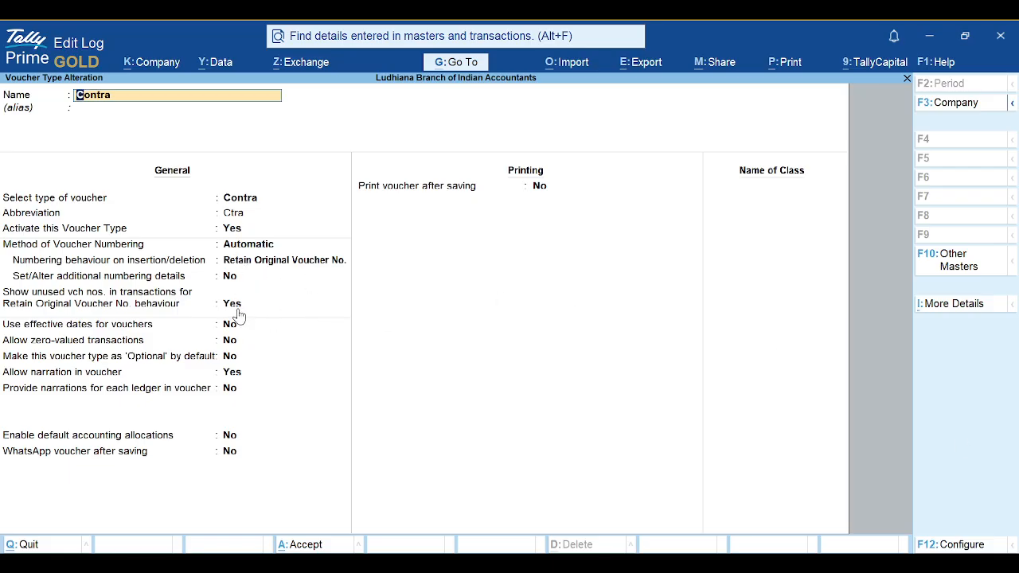
{"action": "key", "text": "Escape"}
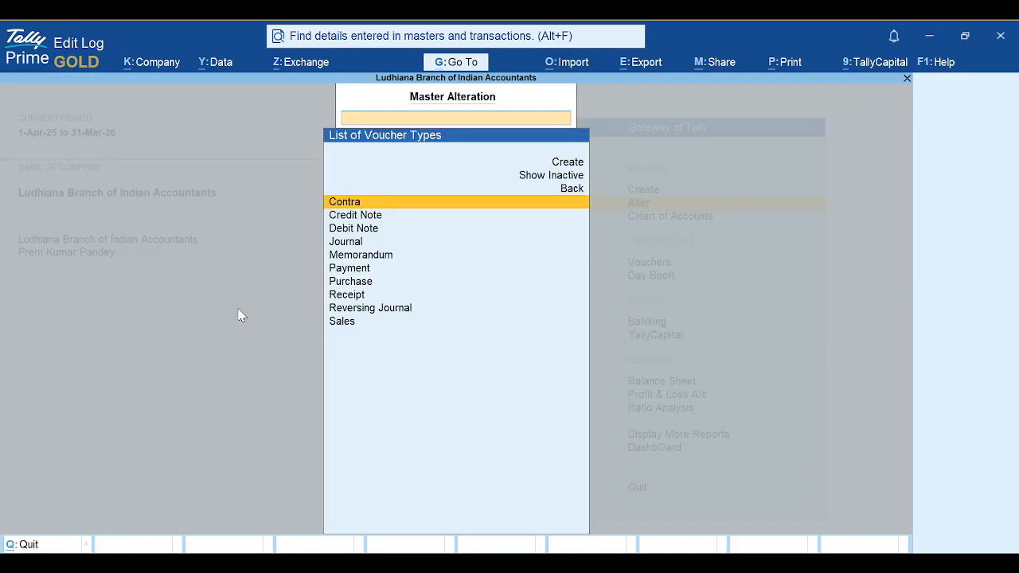
{"action": "key", "text": "Escape"}
{"action": "key", "text": "alt+Tab"}
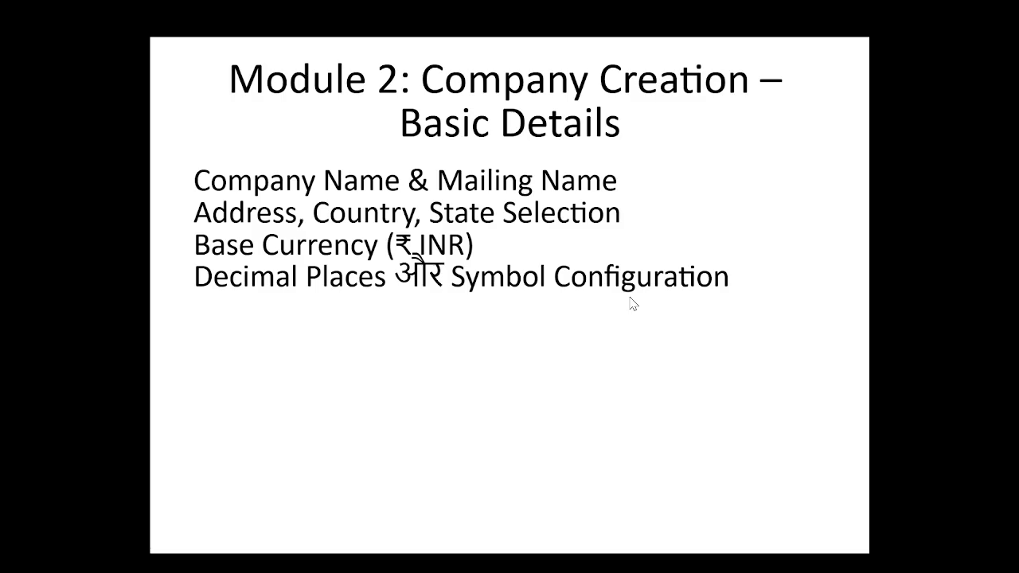
Advance to the Module 3 slide, check TallyPrime, then advance to Module 4
{"action": "left_click", "coordinate": [288, 284]}
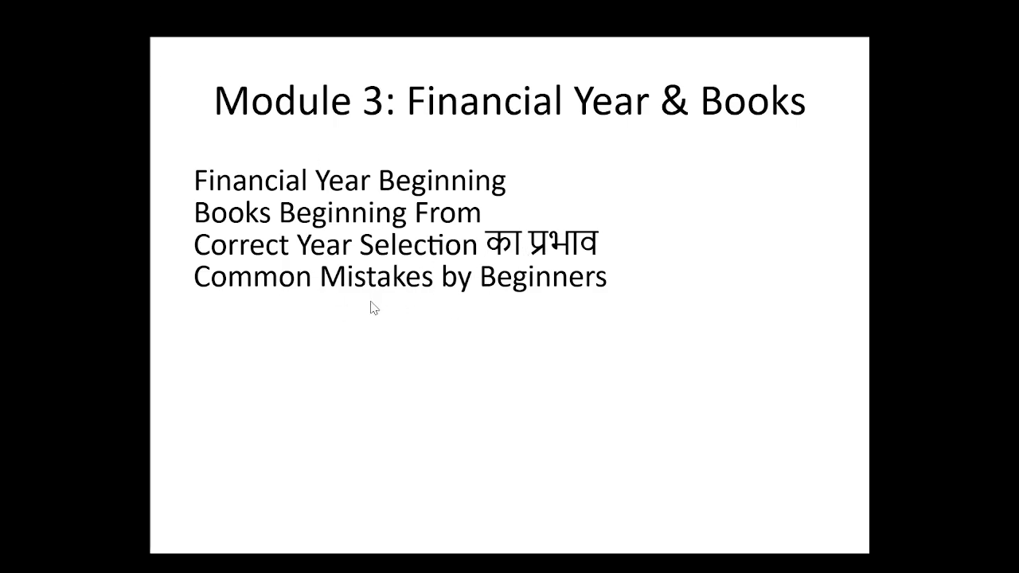
{"action": "key", "text": "alt+Tab"}
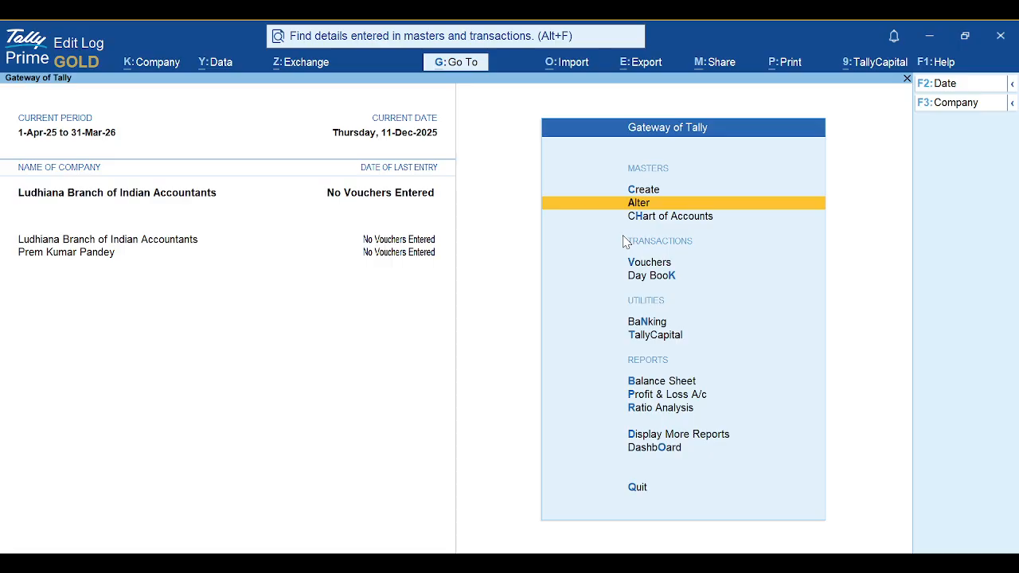
{"action": "key", "text": "alt+Tab"}
{"action": "key", "text": "Right"}
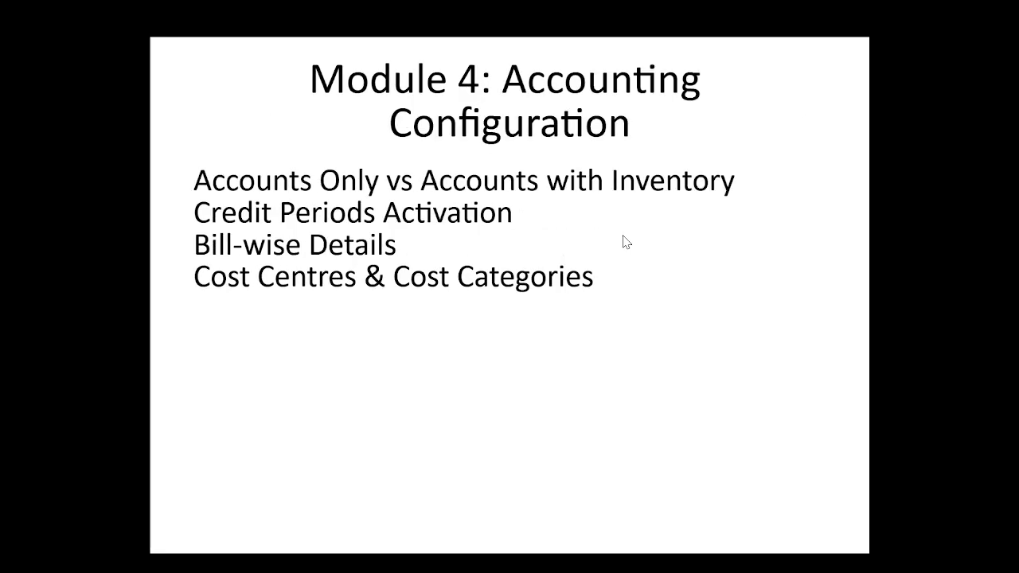
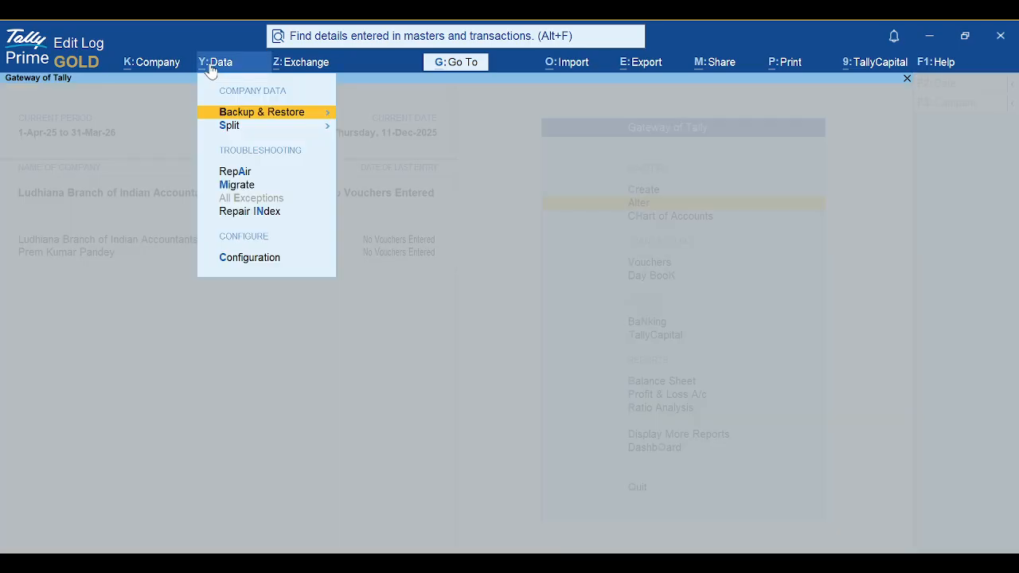
Add Ludhiana Branch of Indian Accountants and the second company to the backup list, then end the list
{"action": "key", "text": "Return"}
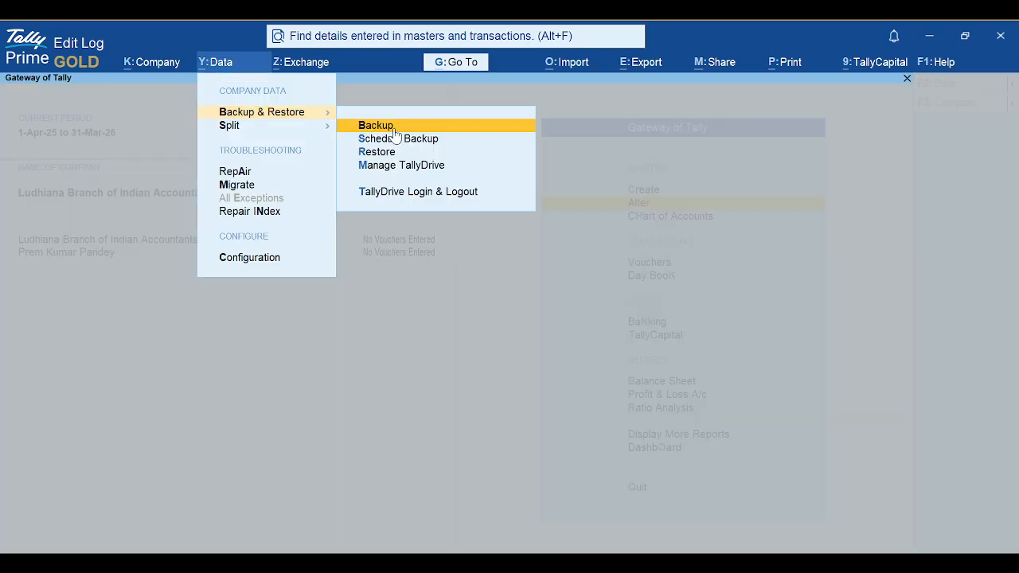
{"action": "key", "text": "Return"}
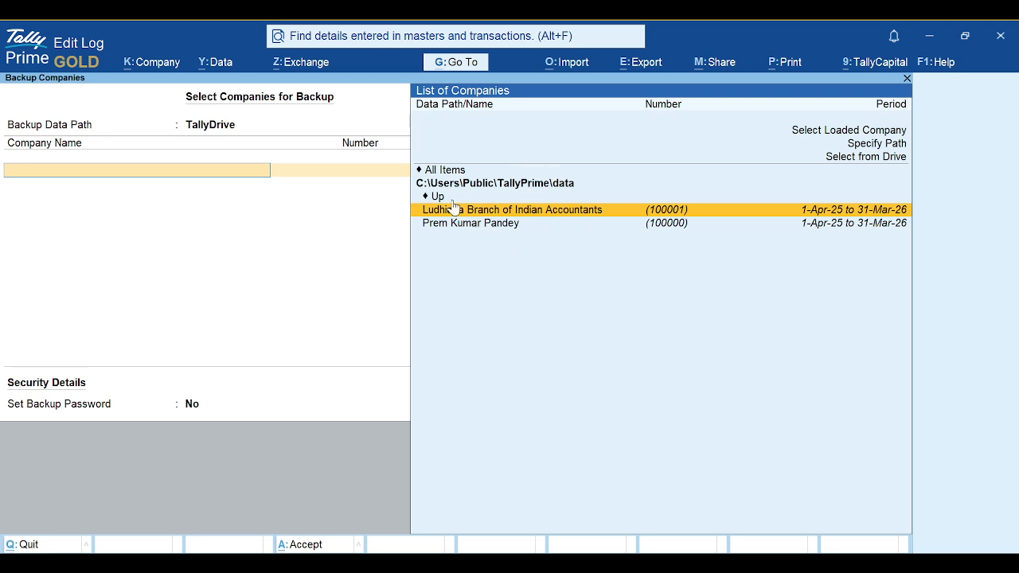
{"action": "key", "text": "Return"}
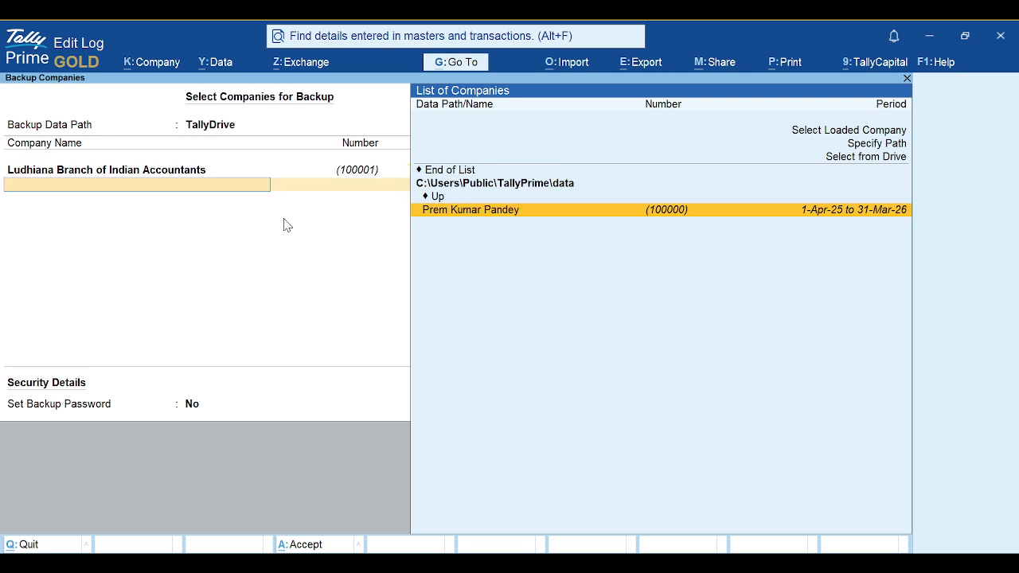
{"action": "key", "text": "Return"}
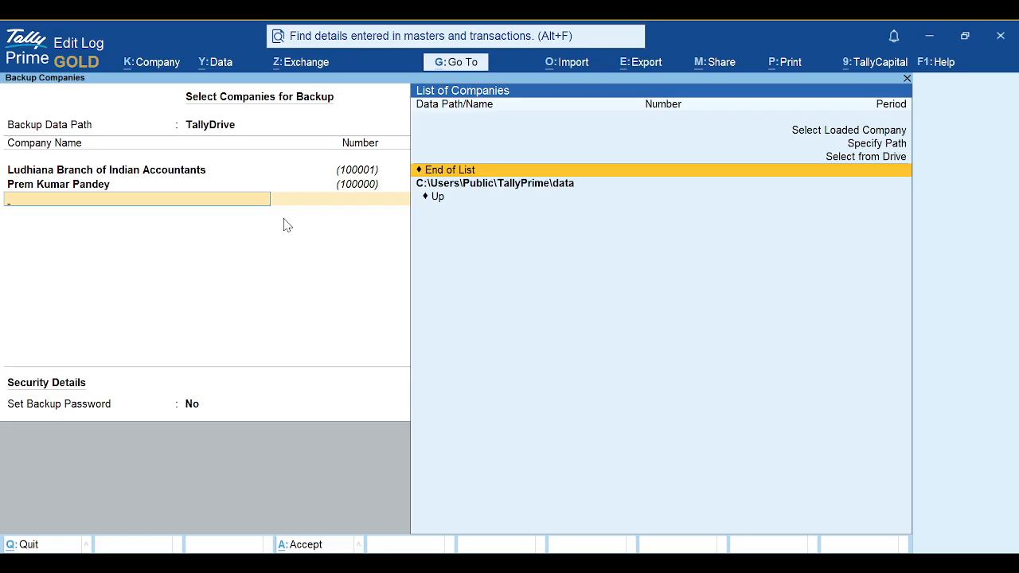
{"action": "key", "text": "Return"}
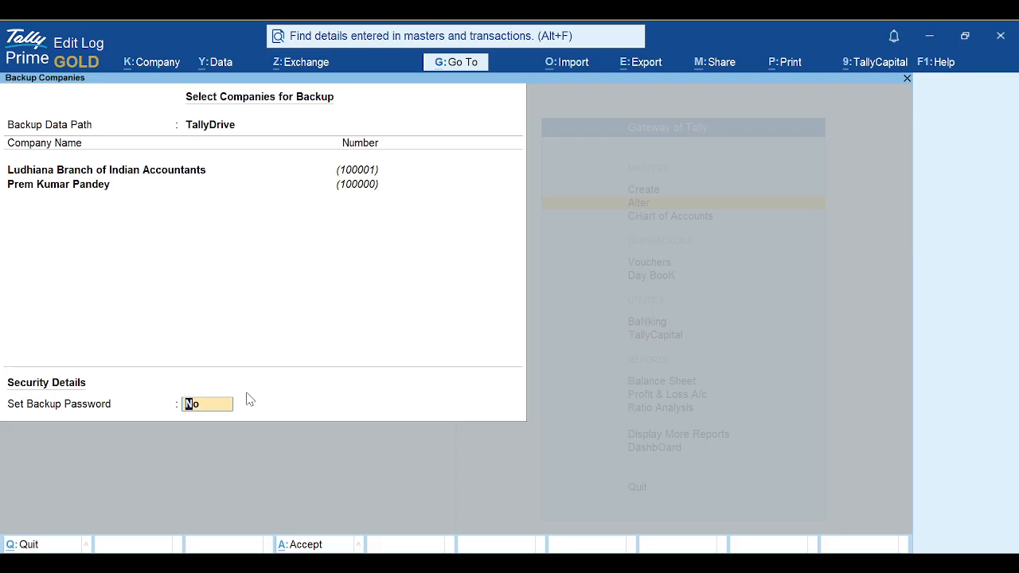
Quit the backup without running it and open Data > Backup & Restore > Schedule Backup
{"action": "key", "text": "Escape"}
{"action": "key", "text": "Escape"}
{"action": "key", "text": "Return"}
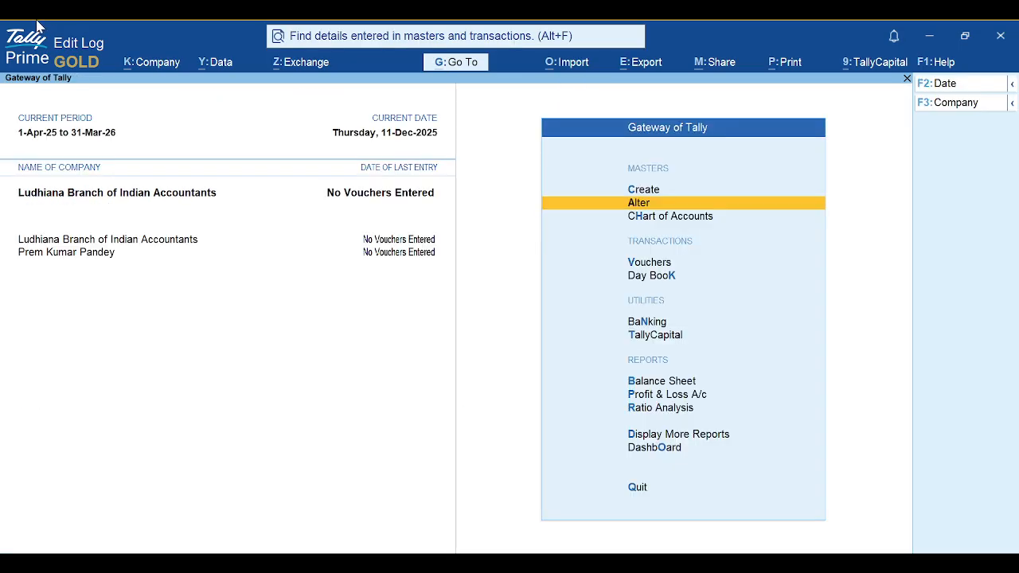
{"action": "left_click", "coordinate": [225, 64]}
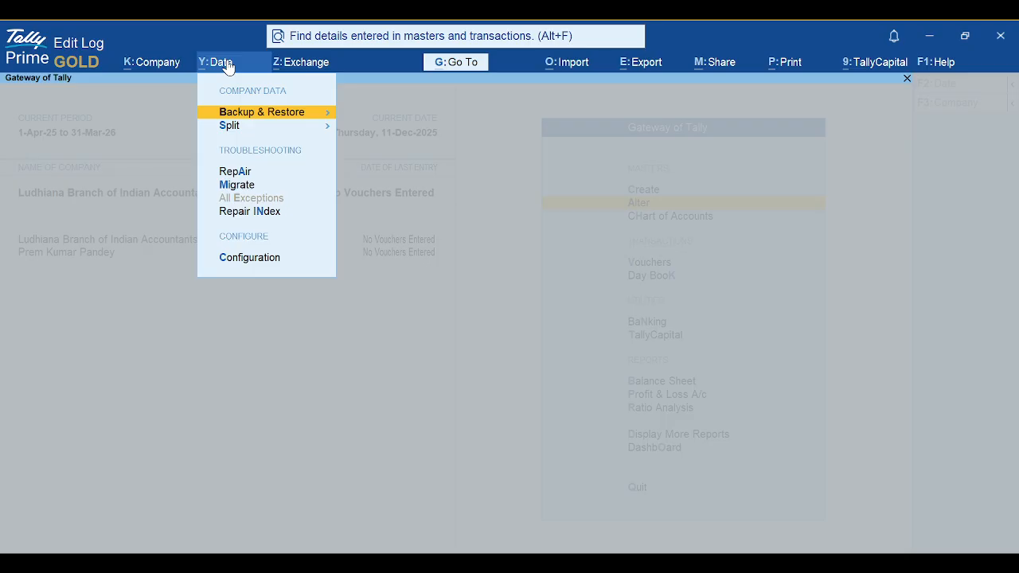
{"action": "key", "text": "Return"}
{"action": "key", "text": "Down"}
{"action": "key", "text": "Return"}
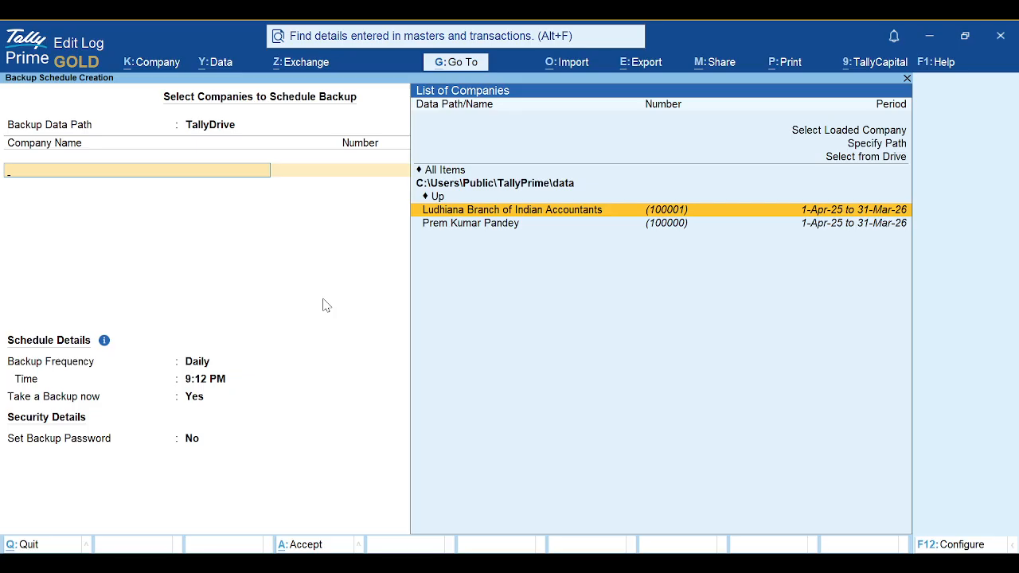
Quit the backup schedule creation screen, glance at the slides, and close the Schedule Backup report
{"action": "key", "text": "Escape"}
{"action": "key", "text": "y"}
{"action": "key", "text": "alt+Tab"}
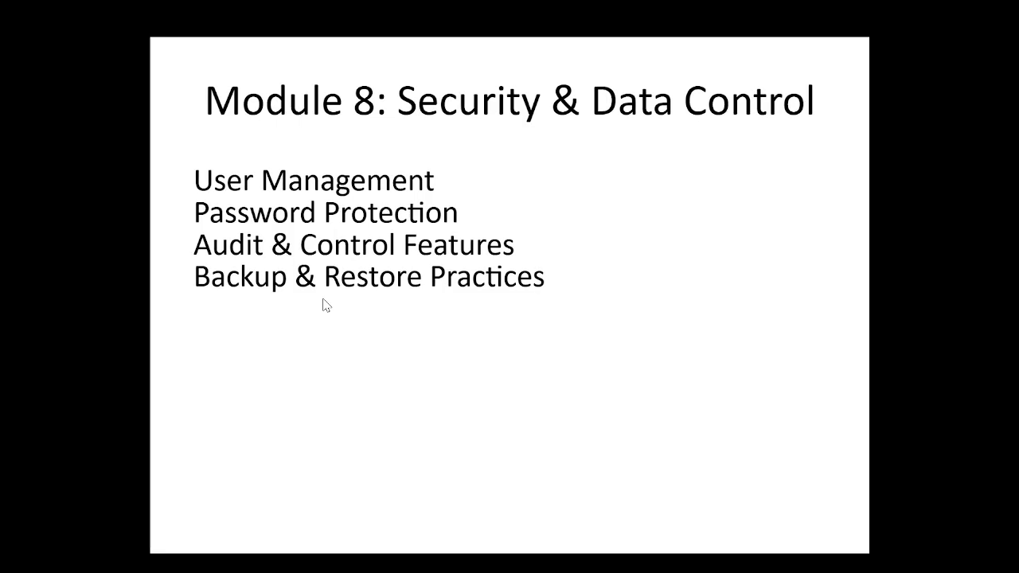
{"action": "key", "text": "alt+Tab"}
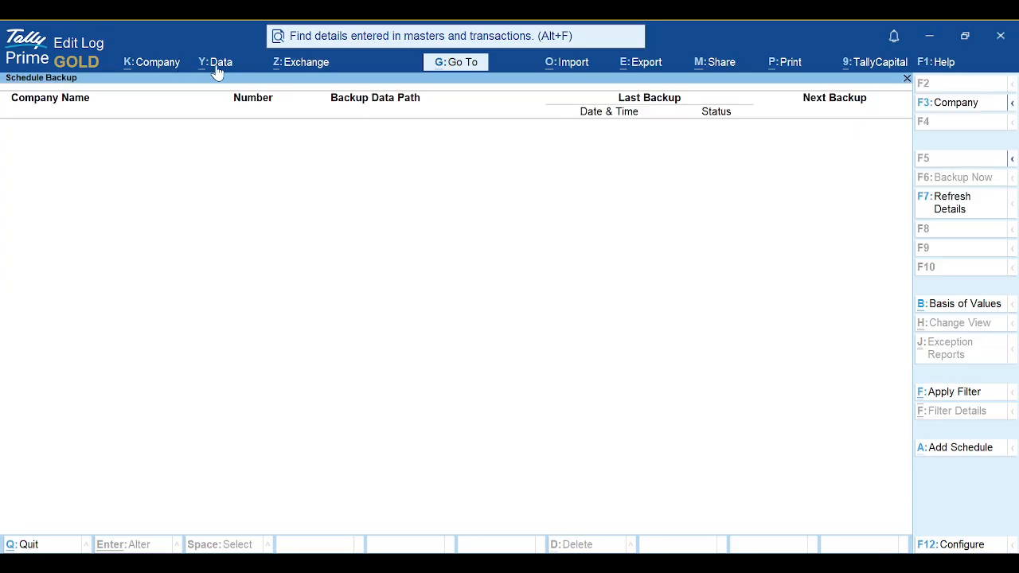
{"action": "left_click", "coordinate": [217, 70]}
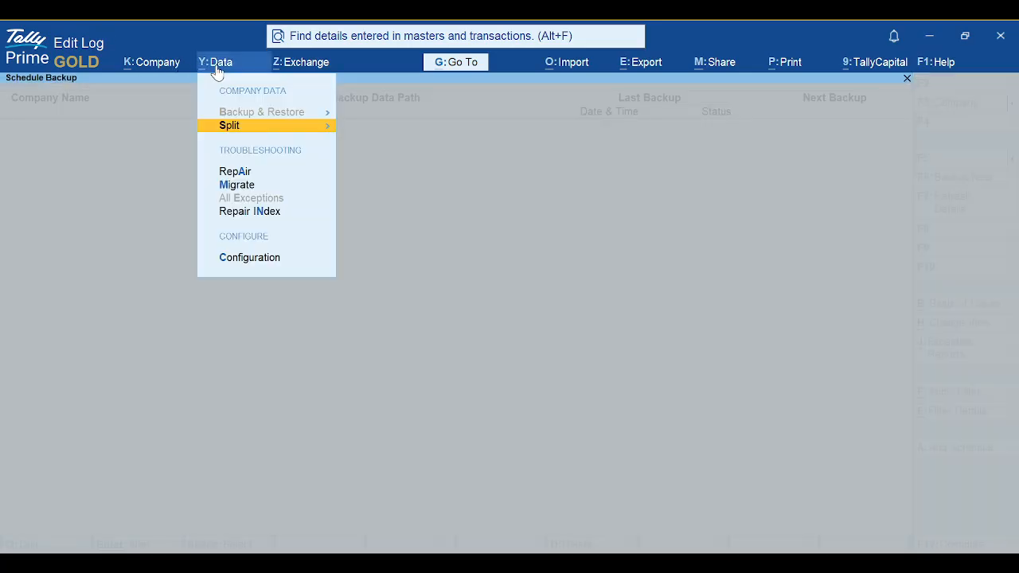
{"action": "key", "text": "Up"}
{"action": "key", "text": "Escape"}
{"action": "key", "text": "Escape"}
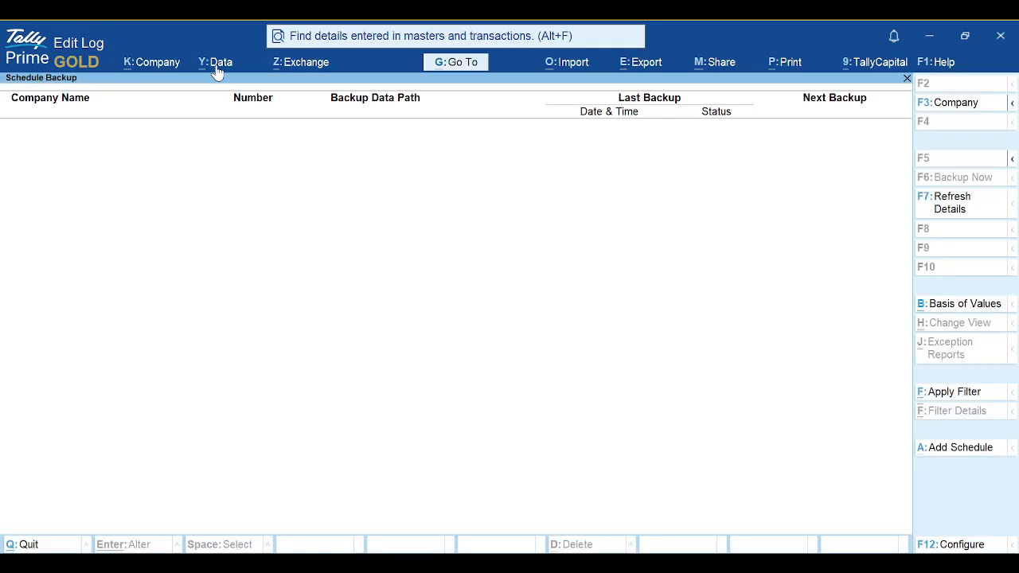
Open Data > Backup & Restore > Restore to view Restore Companies, then close it
{"action": "left_click", "coordinate": [216, 70]}
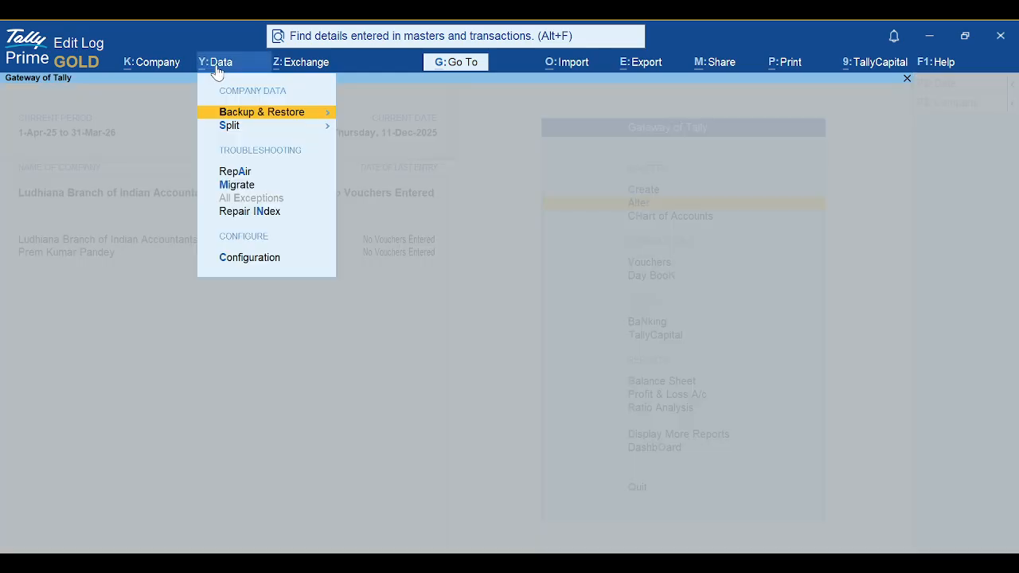
{"action": "key", "text": "Return"}
{"action": "key", "text": "Down"}
{"action": "key", "text": "Down"}
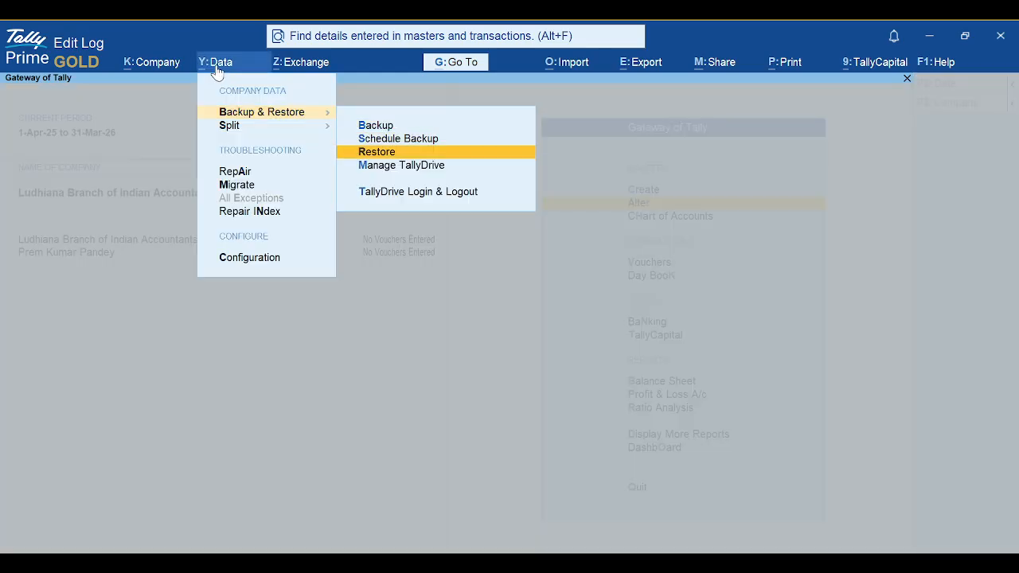
{"action": "key", "text": "Return"}
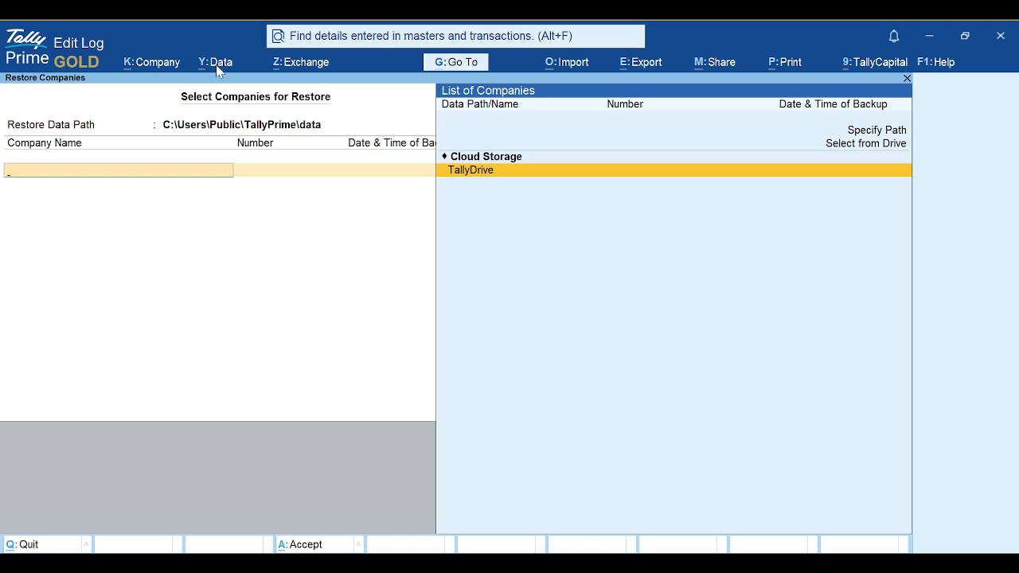
{"action": "key", "text": "Escape"}
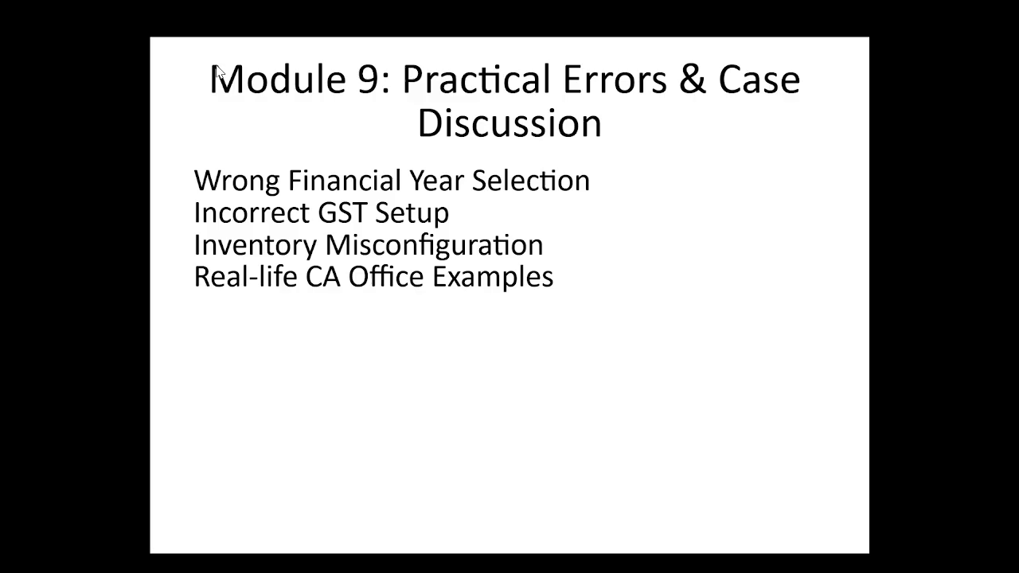
Advance the slides to Learning Outcomes, return to TallyPrime, and open the Company menu
{"action": "key", "text": "Right"}
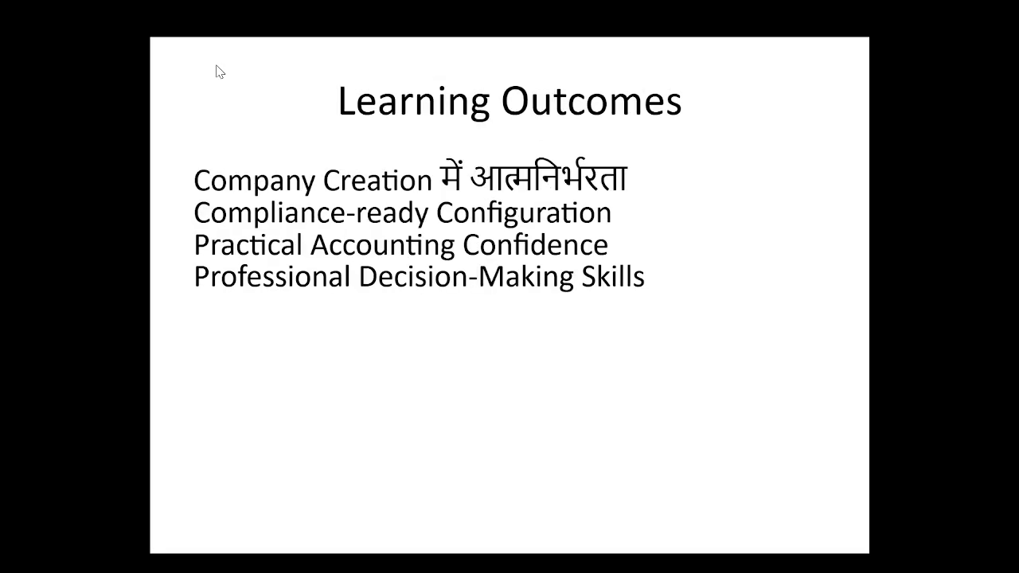
{"action": "key", "text": "alt+Tab"}
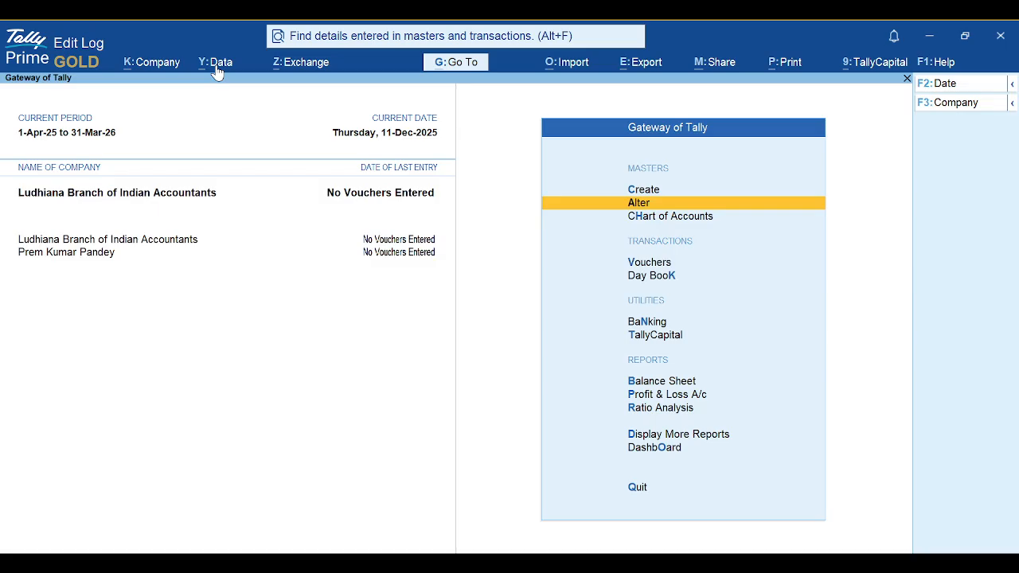
{"action": "key", "text": "Up"}
{"action": "key", "text": "Down"}
{"action": "key", "text": "Down"}
{"action": "key", "text": "Down"}
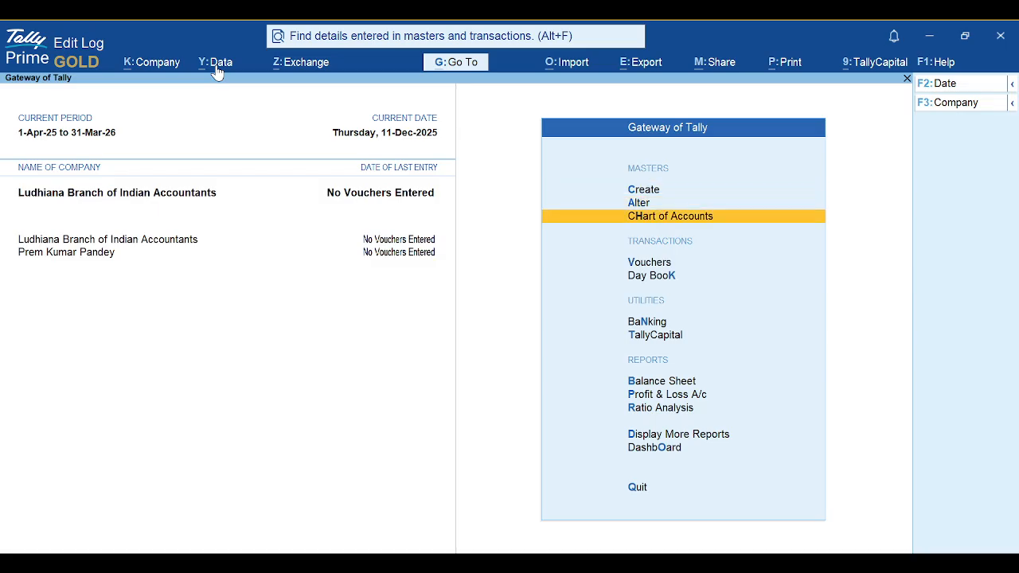
{"action": "left_click", "coordinate": [133, 61]}
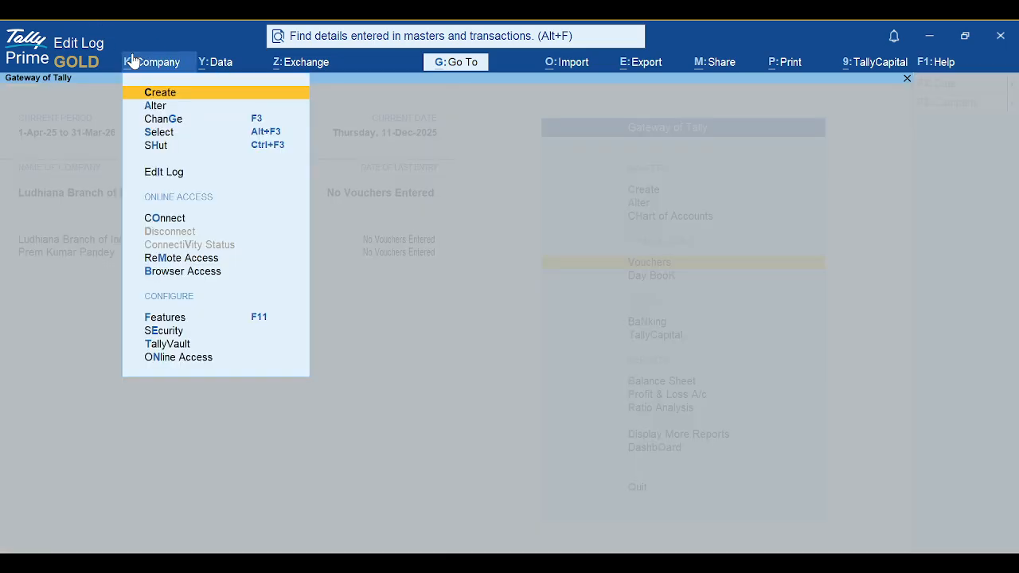
Start a group company in Company > Create and name it Vsp India Solutions
{"action": "left_click", "coordinate": [167, 95]}
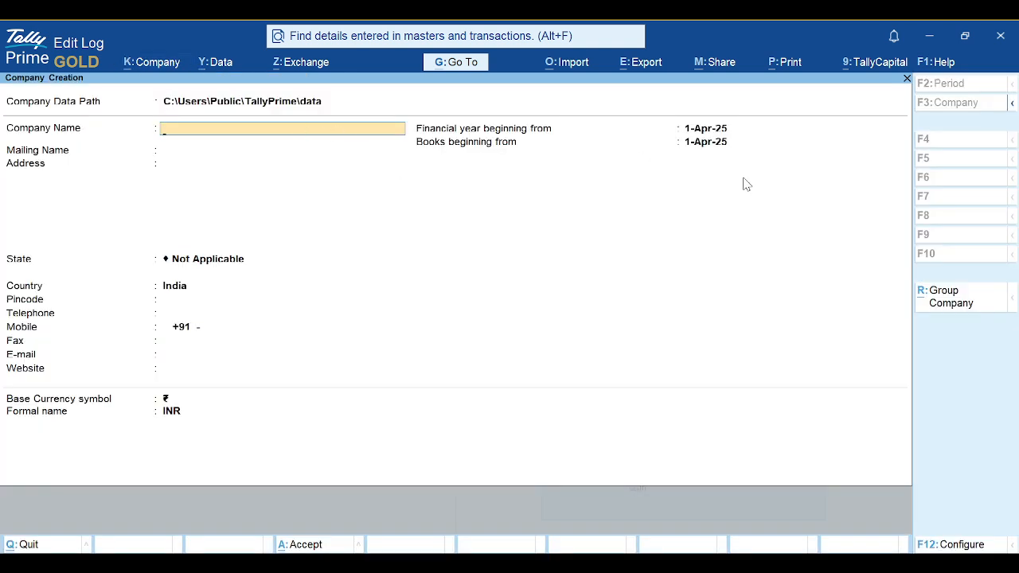
{"action": "left_click", "coordinate": [939, 309]}
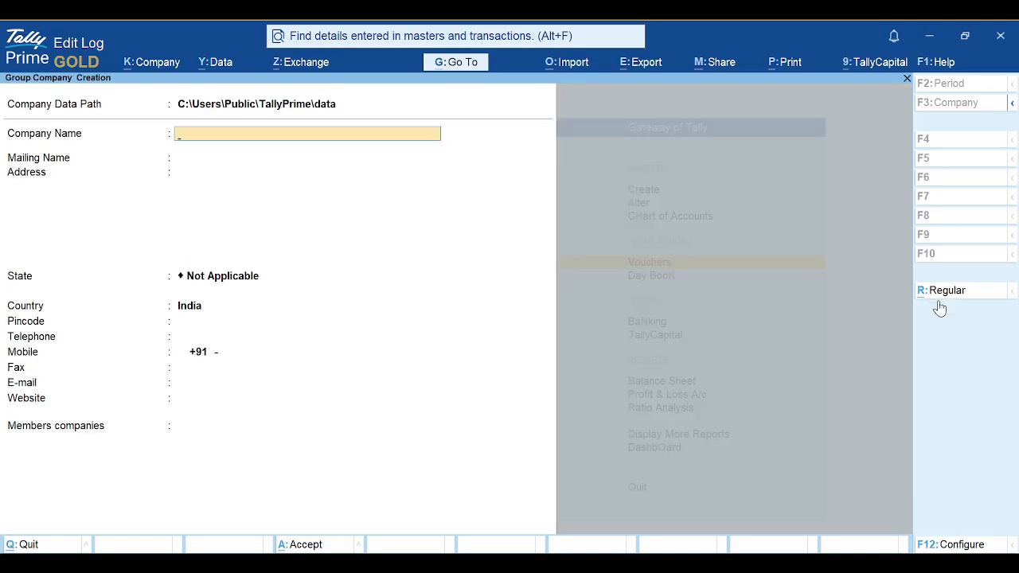
{"action": "type", "text": "Vsp India Solutions"}
{"action": "key", "text": "Return"}
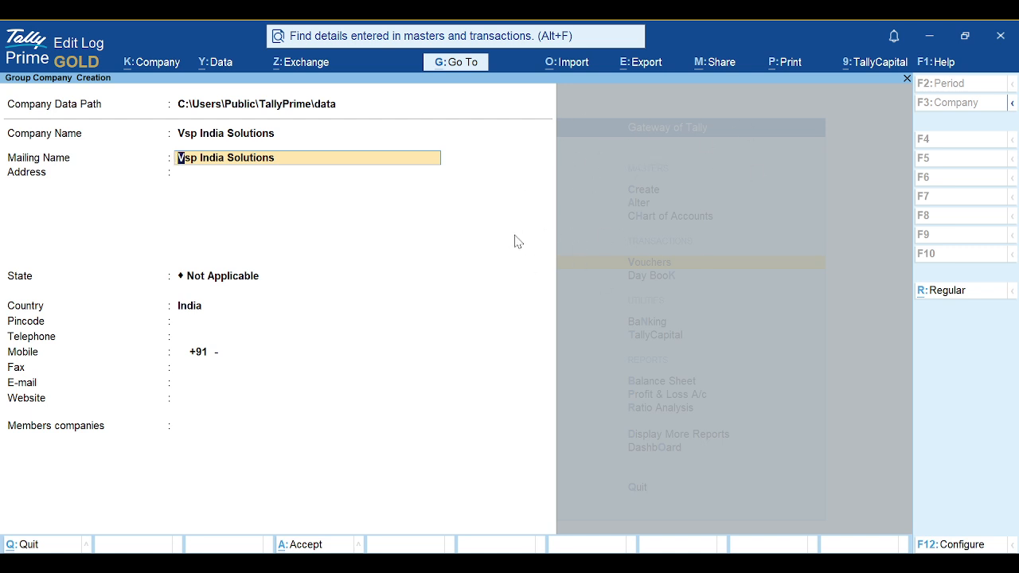
Accept the F12 configuration defaults and set the group company's state to Punjab
{"action": "left_click", "coordinate": [947, 546]}
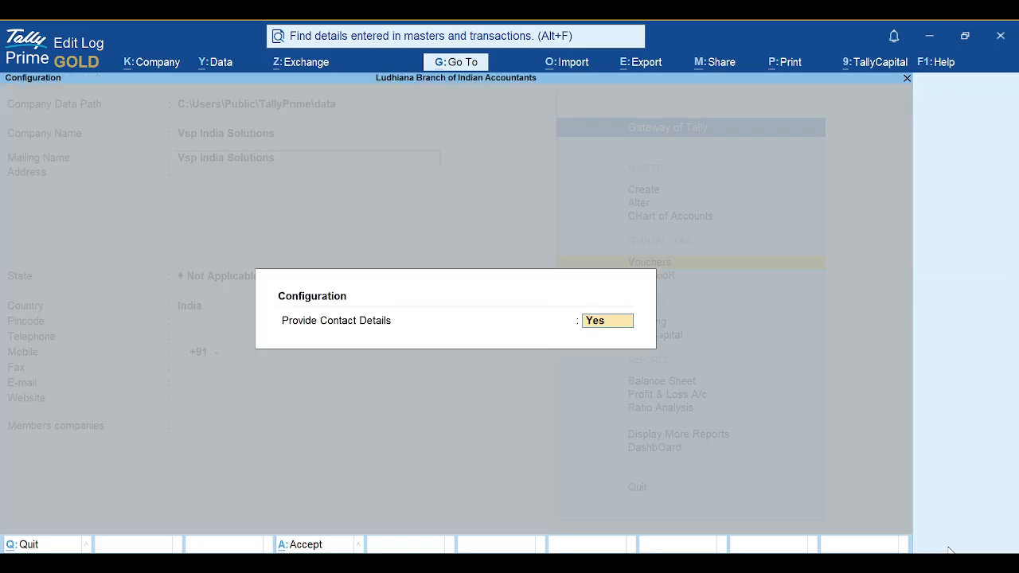
{"action": "key", "text": "ctrl+a"}
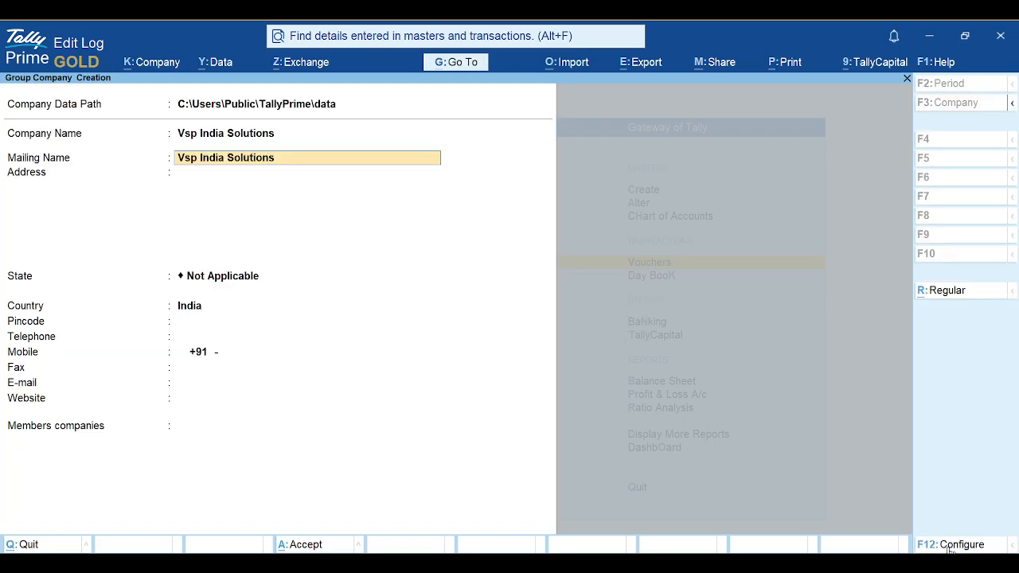
{"action": "key", "text": "Return"}
{"action": "key", "text": "Return"}
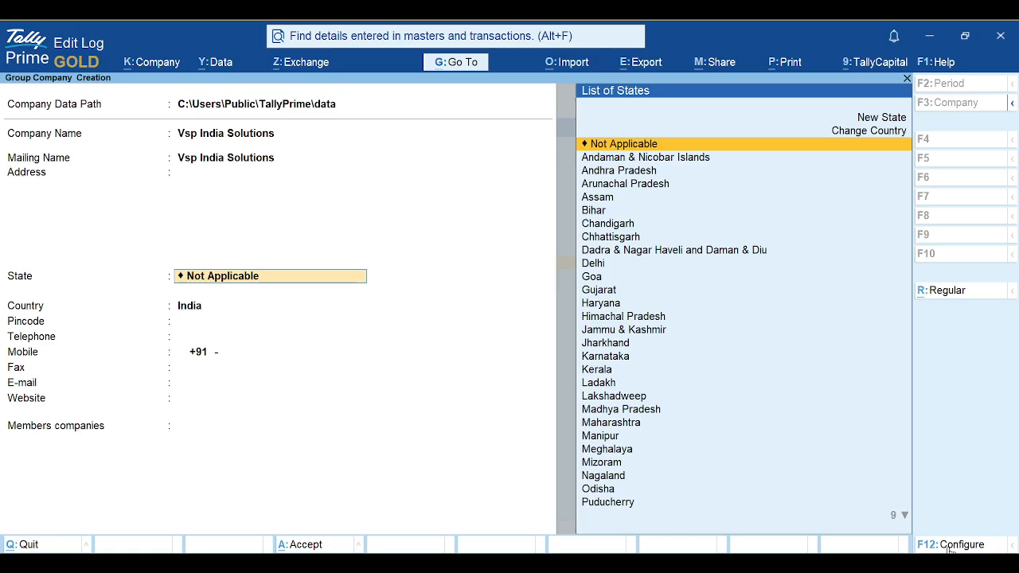
{"action": "type", "text": "Punj"}
{"action": "key", "text": "Return"}
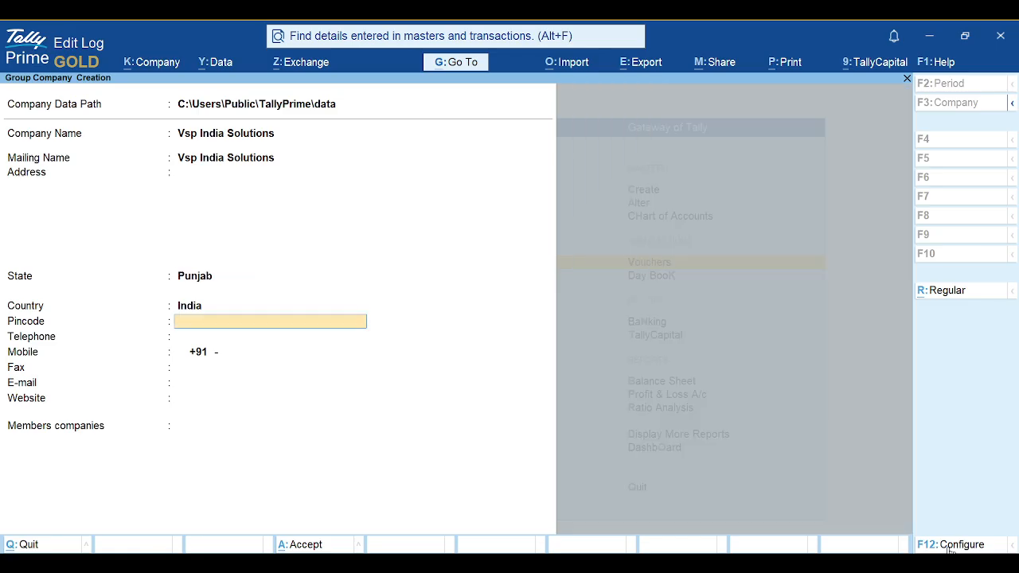
{"action": "key", "text": "Return"}
{"action": "key", "text": "Return"}
{"action": "key", "text": "Return"}
{"action": "key", "text": "Return"}
{"action": "key", "text": "Return"}
{"action": "key", "text": "Return"}
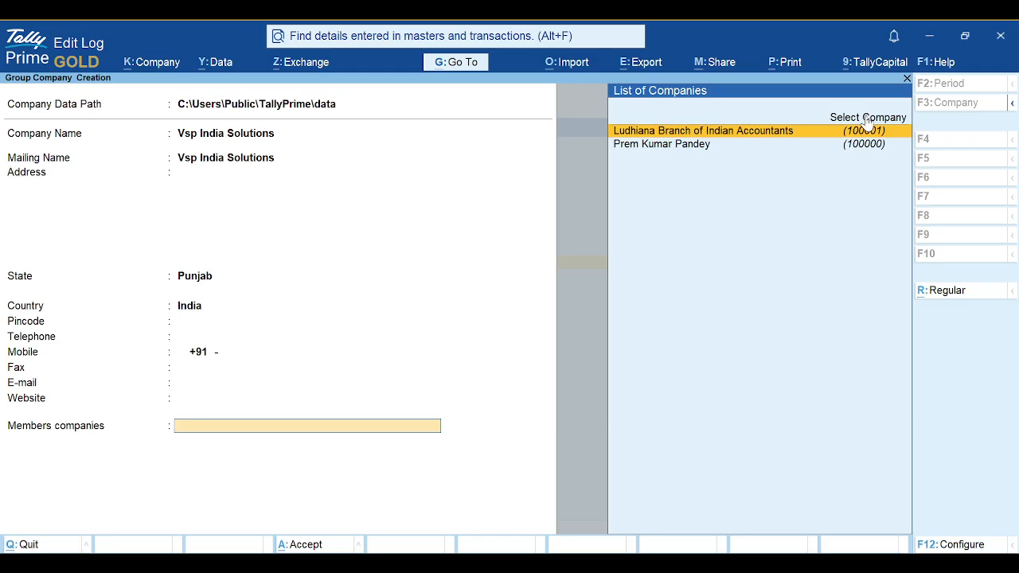
Try picking member companies via Select from Drive, back out, and quit the form unsaved
{"action": "key", "text": "Up"}
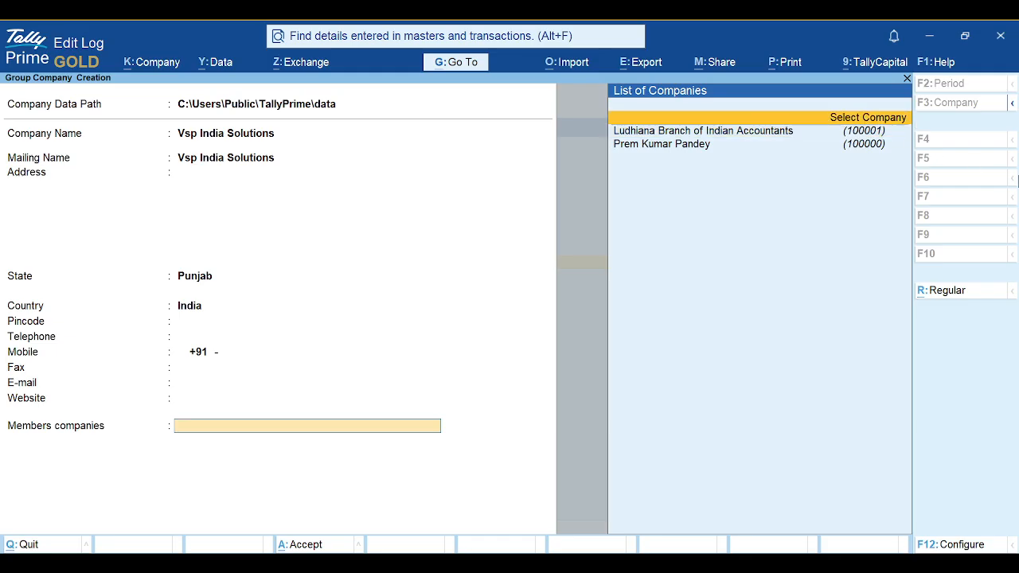
{"action": "key", "text": "Return"}
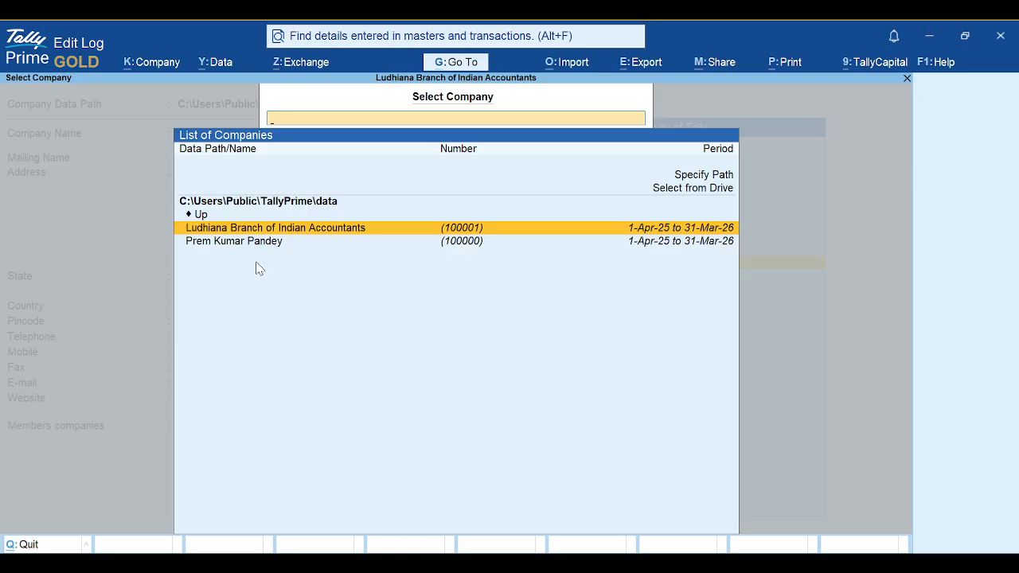
{"action": "key", "text": "Up"}
{"action": "key", "text": "Up"}
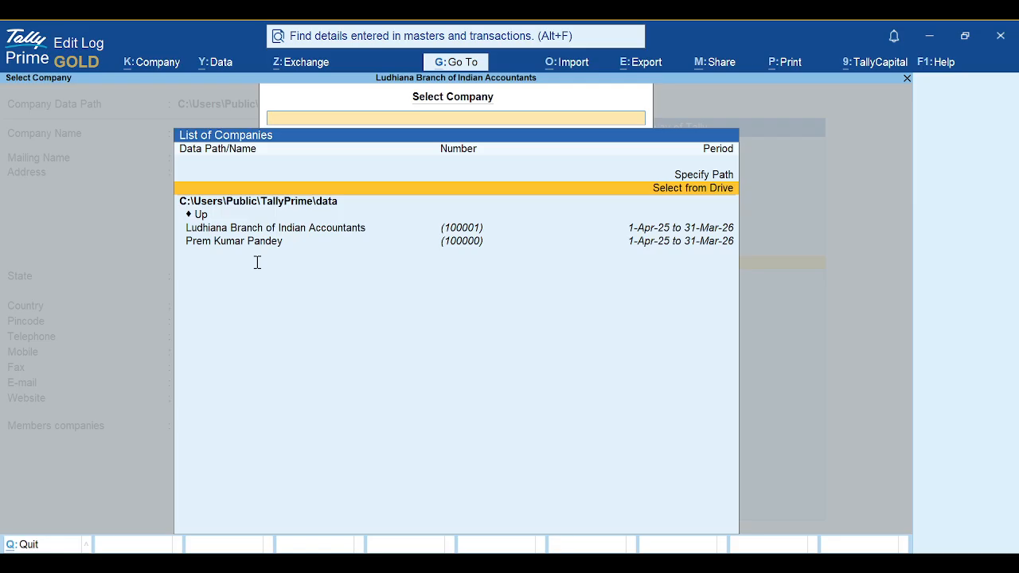
{"action": "key", "text": "Return"}
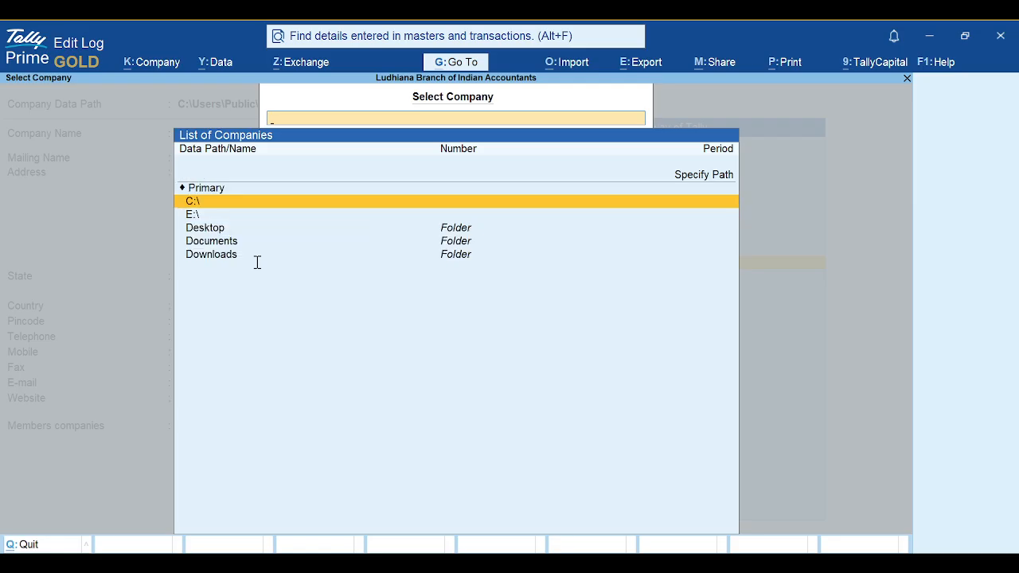
{"action": "key", "text": "Escape"}
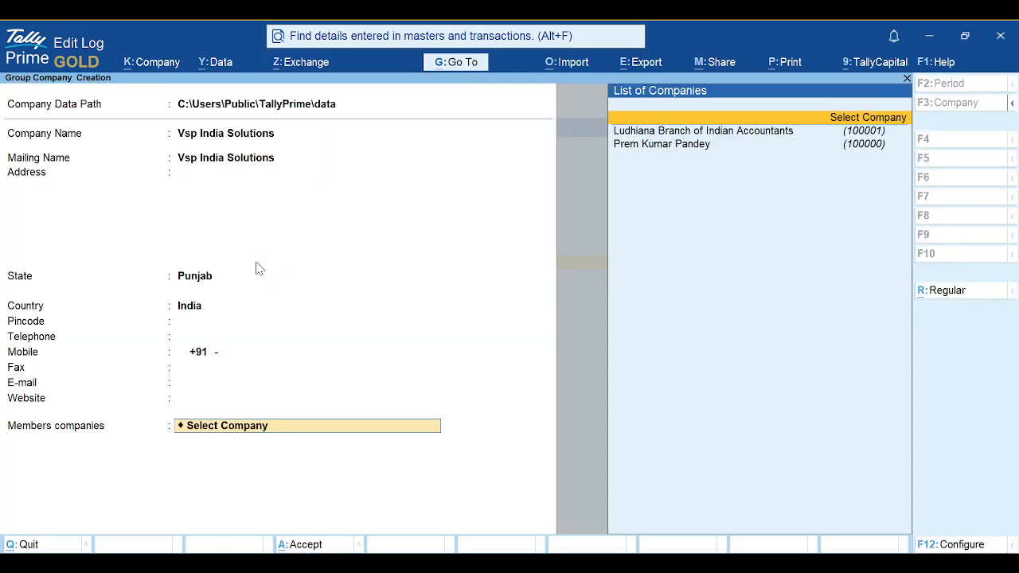
{"action": "key", "text": "Escape"}
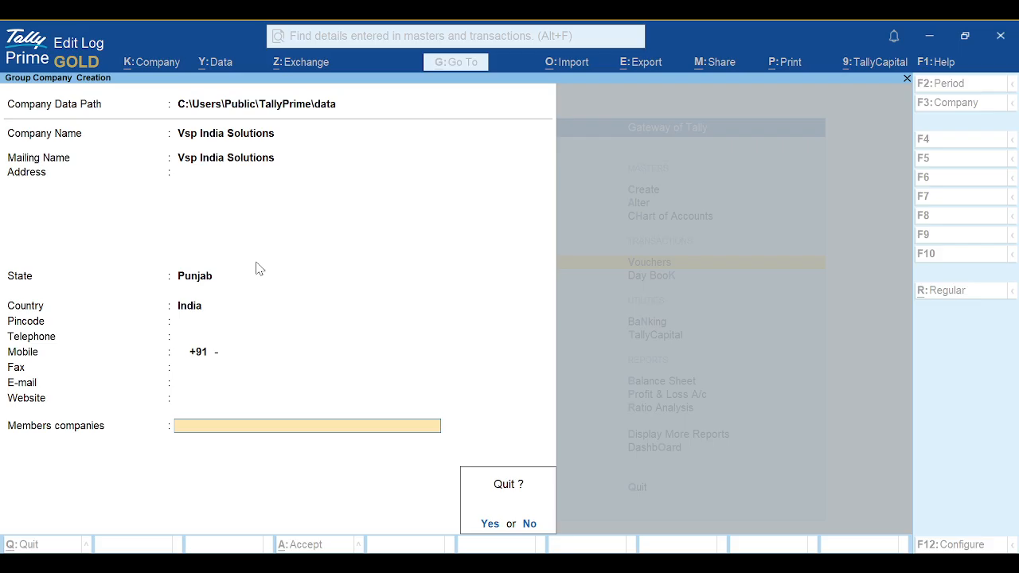
{"action": "key", "text": "y"}
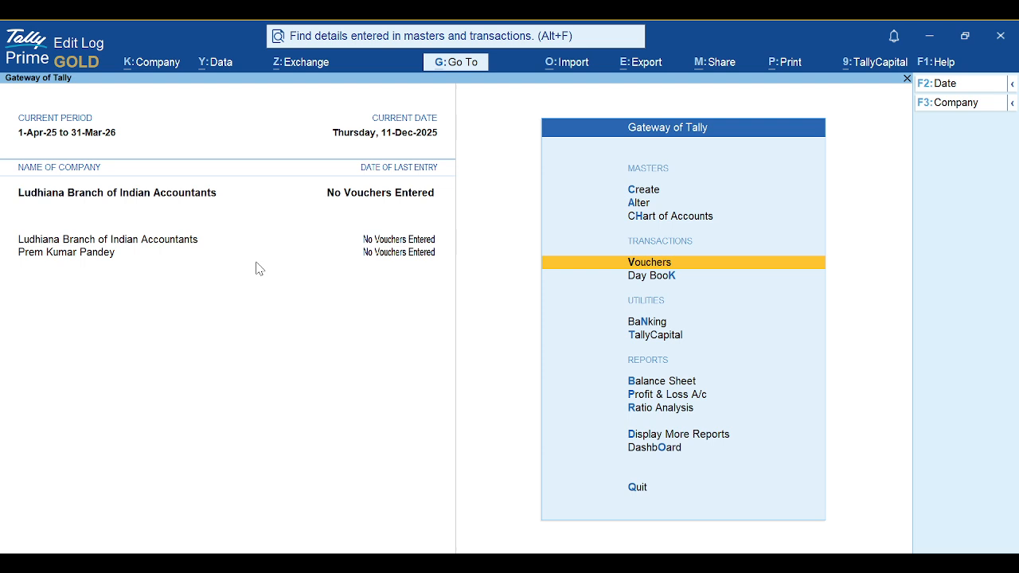
{"action": "key", "text": "alt+Tab"}
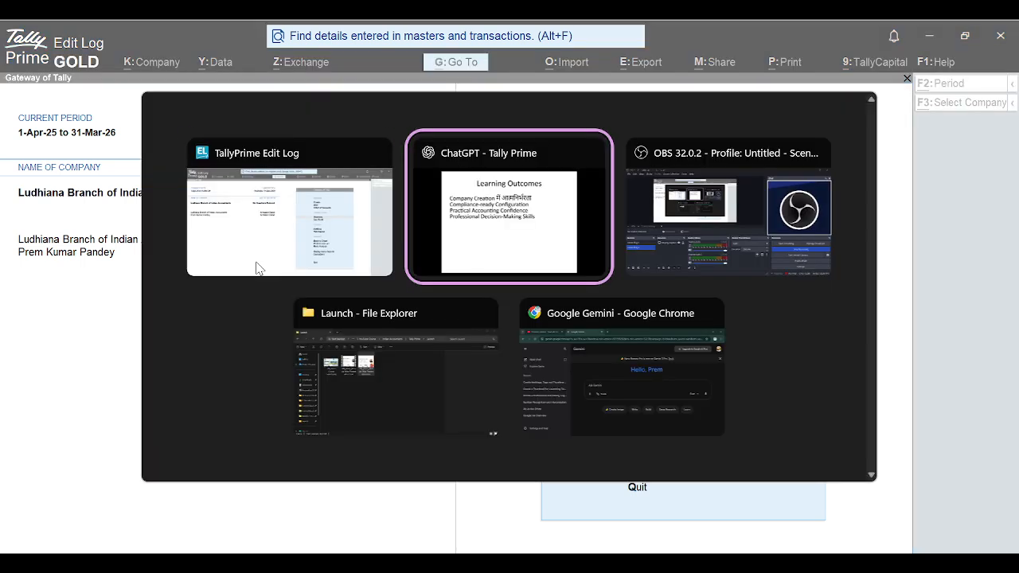
{"action": "left_click", "coordinate": [256, 268]}
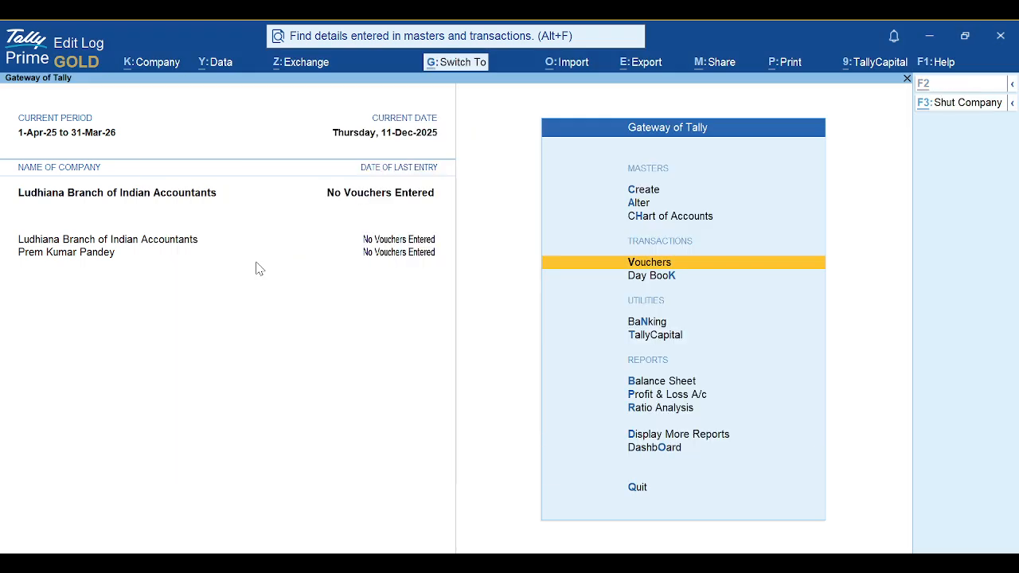
{"action": "key", "text": "ctrl+shift"}
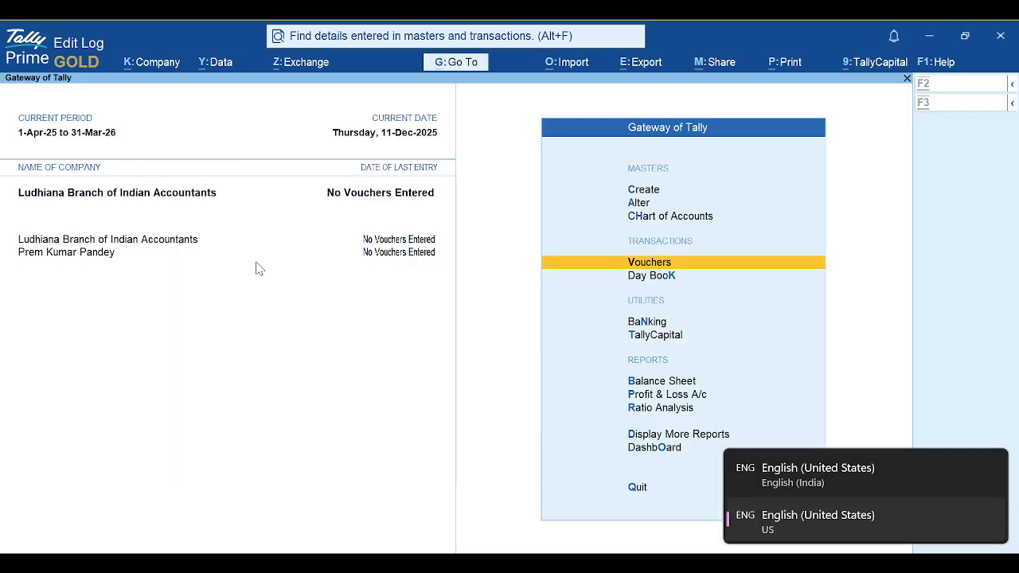